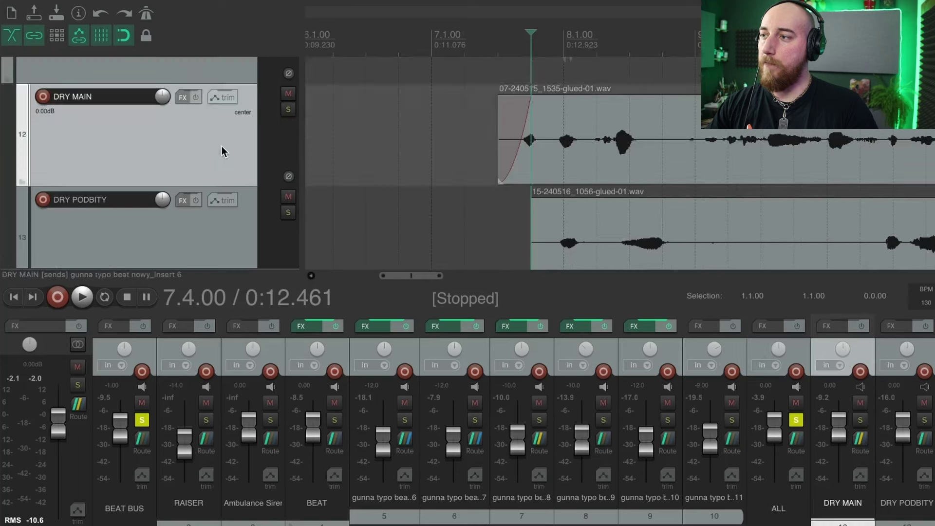
# Step: Examine the recordings on the DRY MAIN, DRY PODBITY and ADLIBY vocal tracks
pyautogui.click(228, 148)
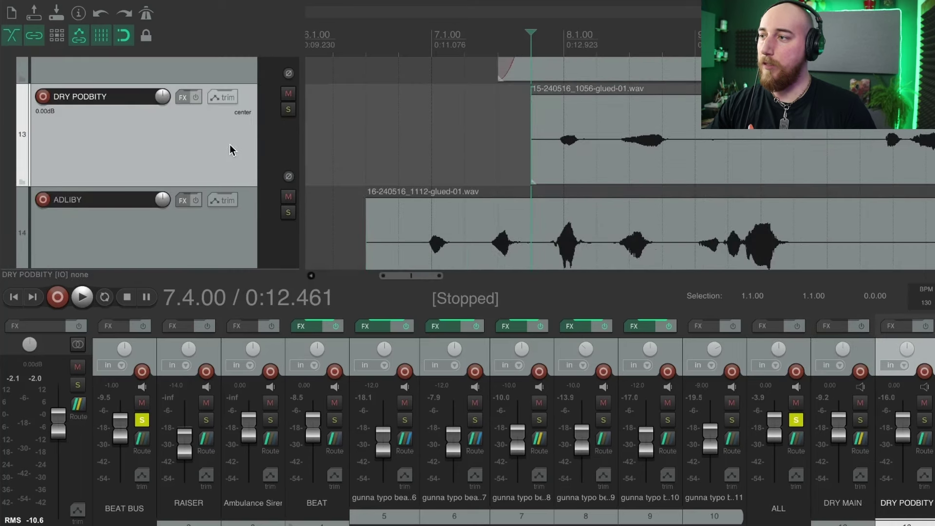
pyautogui.click(229, 233)
pyautogui.scroll(-5, 407, 153)
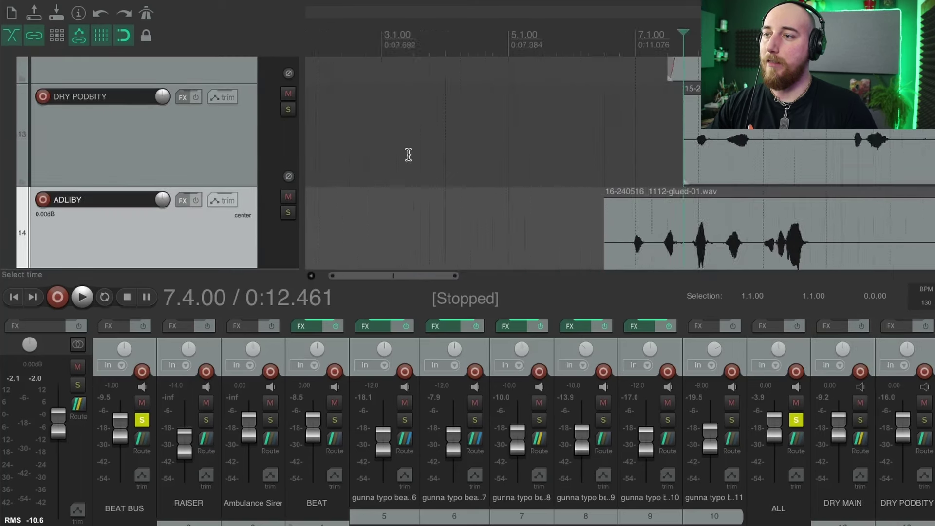
pyautogui.scroll(2, 408, 154)
pyautogui.click(596, 86)
pyautogui.scroll(6, 596, 86)
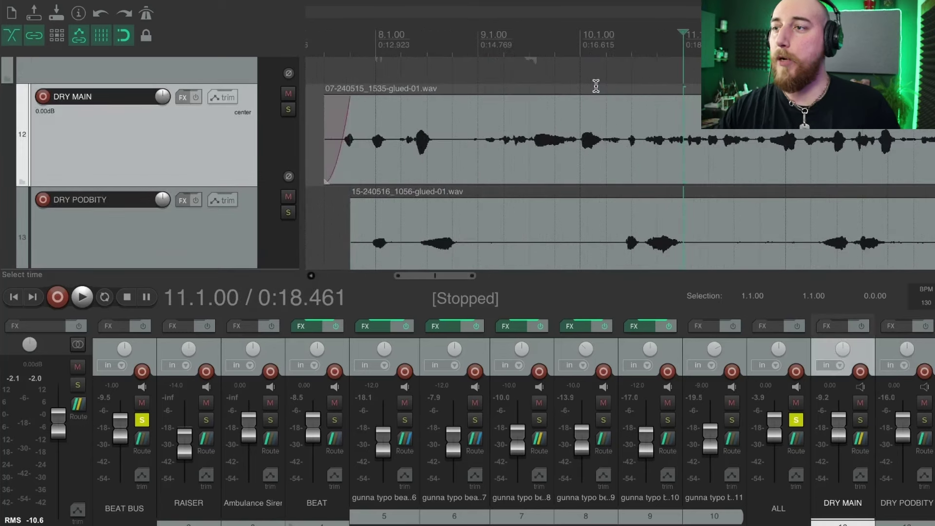
pyautogui.scroll(-3, 632, 86)
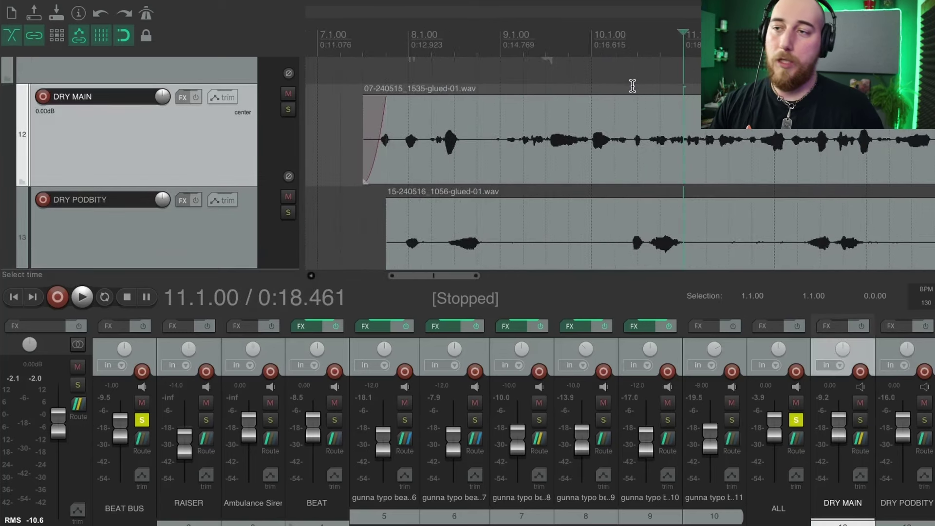
pyautogui.scroll(-2, 632, 86)
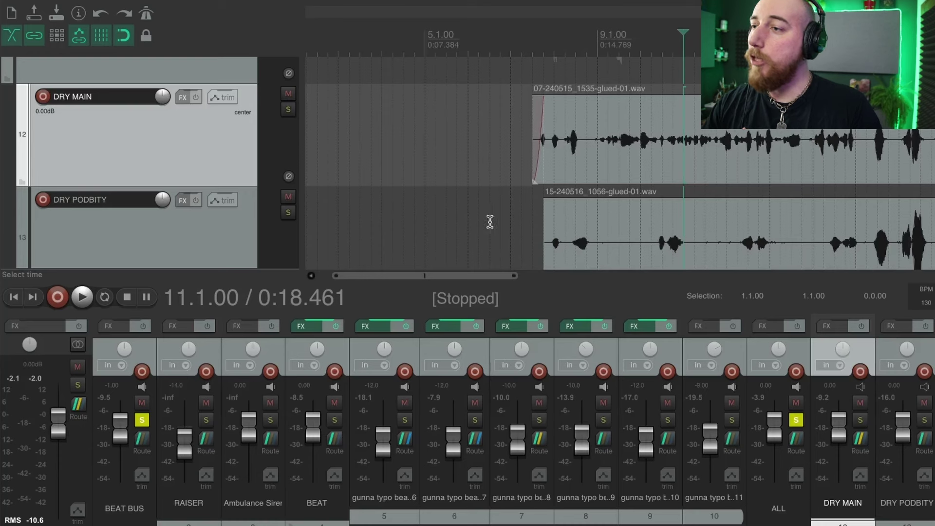
pyautogui.moveTo(463, 276); pyautogui.dragTo(524, 274)
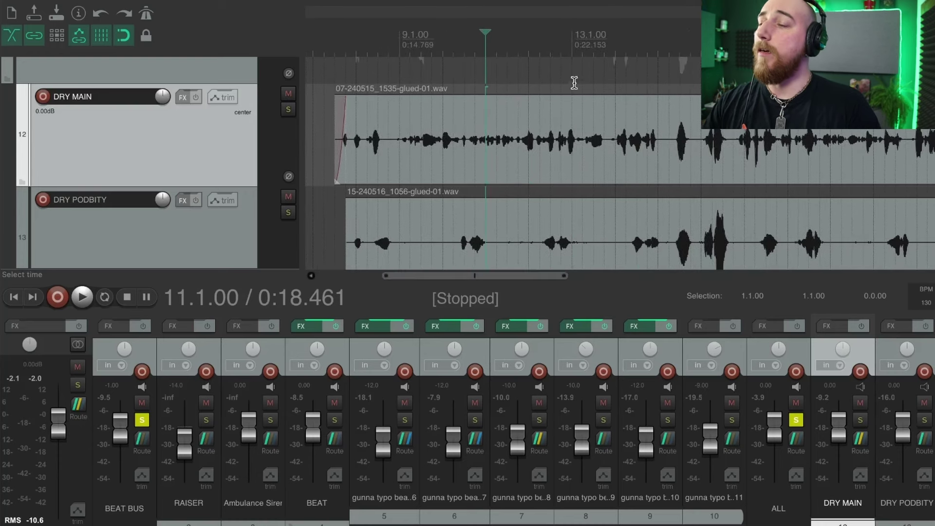
# Step: Select the DRY MAIN recording and inspect its waveform around bar position 13.4.00
pyautogui.click(518, 78)
pyautogui.click(598, 139)
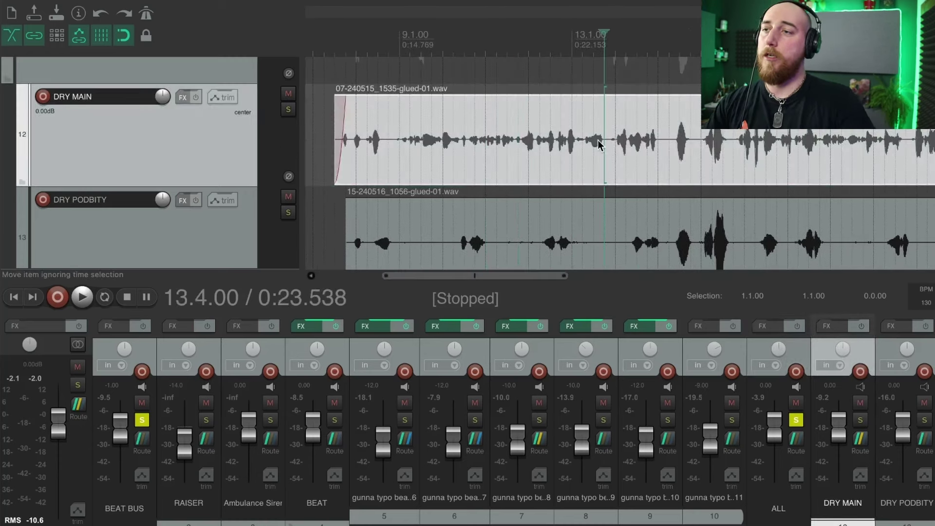
pyautogui.scroll(2, 609, 141)
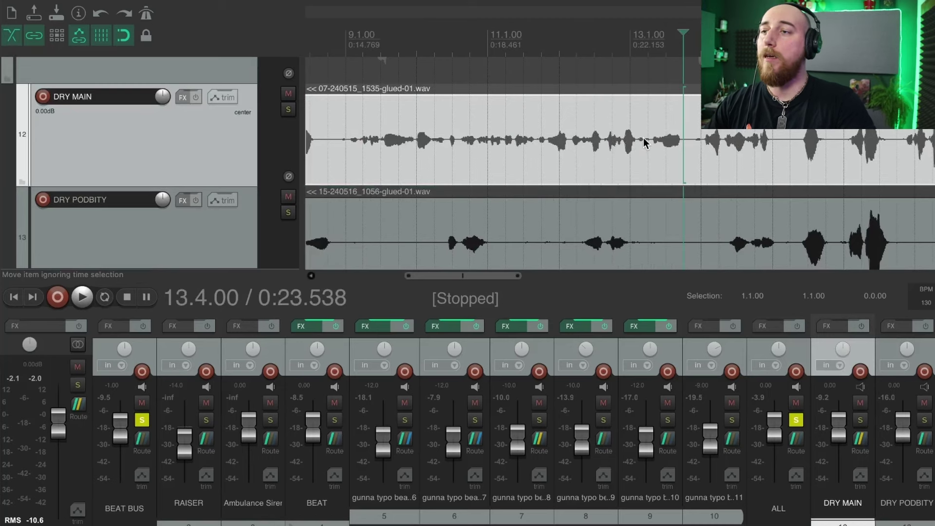
pyautogui.scroll(-2, 644, 138)
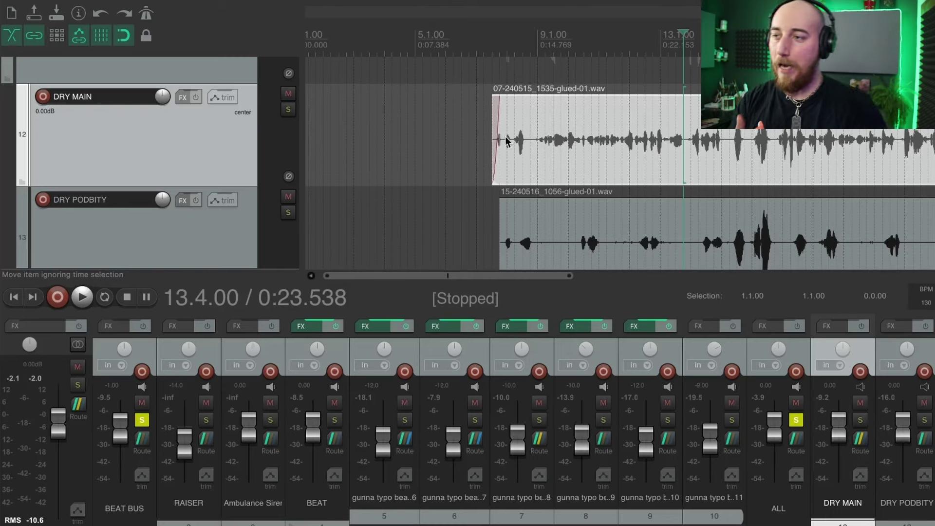
pyautogui.hscroll(1, 480, 277)
pyautogui.moveTo(480, 276); pyautogui.dragTo(534, 272)
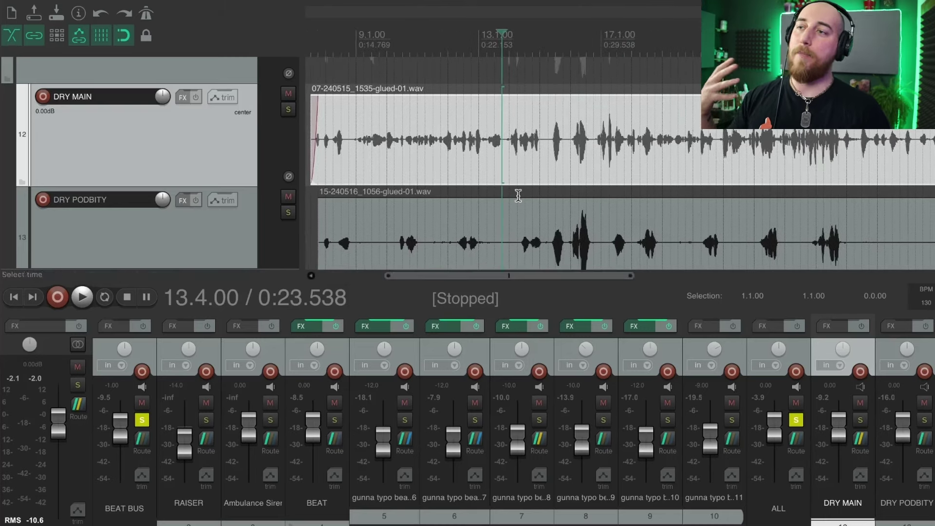
pyautogui.click(503, 171)
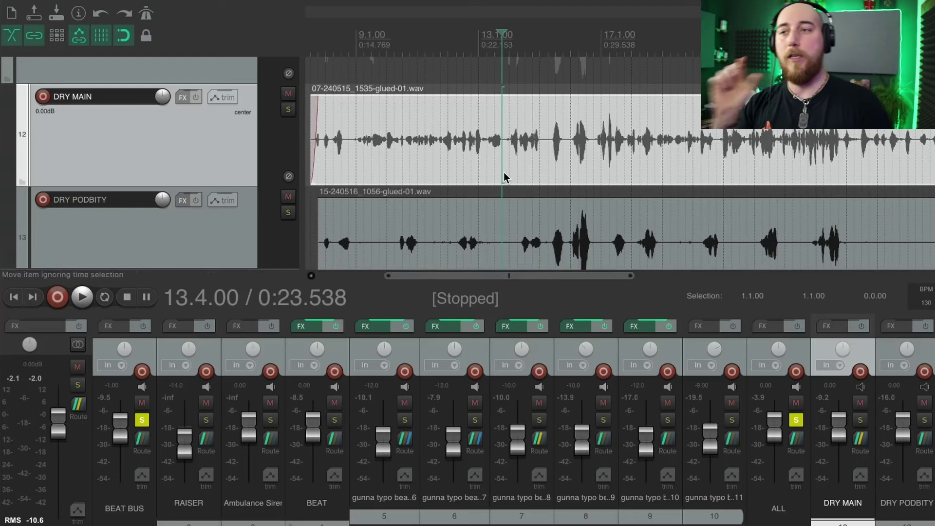
pyautogui.click(531, 151)
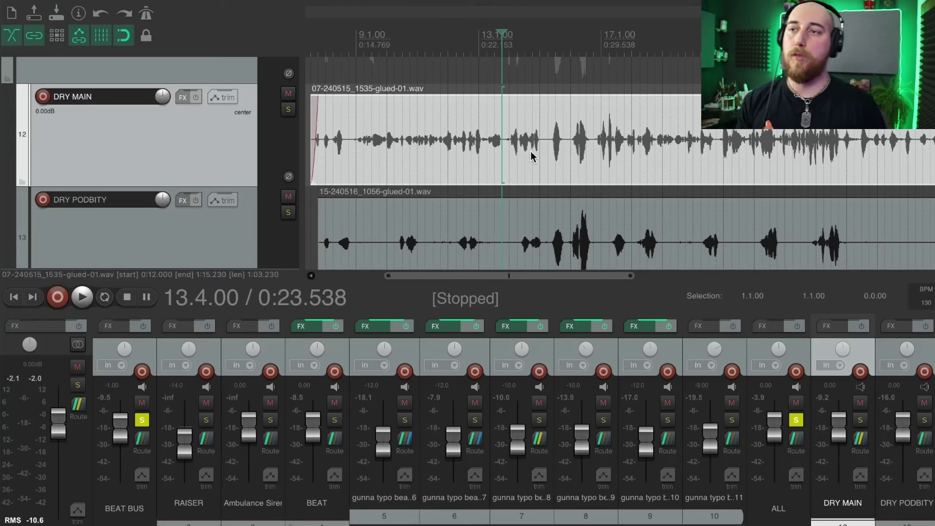
# Step: Inspect the whole length of the DRY MAIN recording, comparing its quieter early passages with the later ones
pyautogui.scroll(-5, 531, 151)
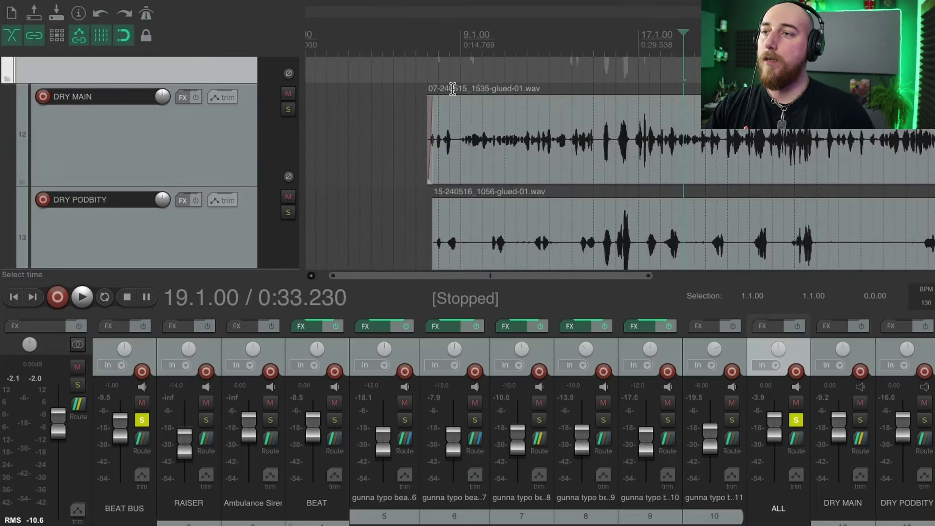
pyautogui.click(616, 112)
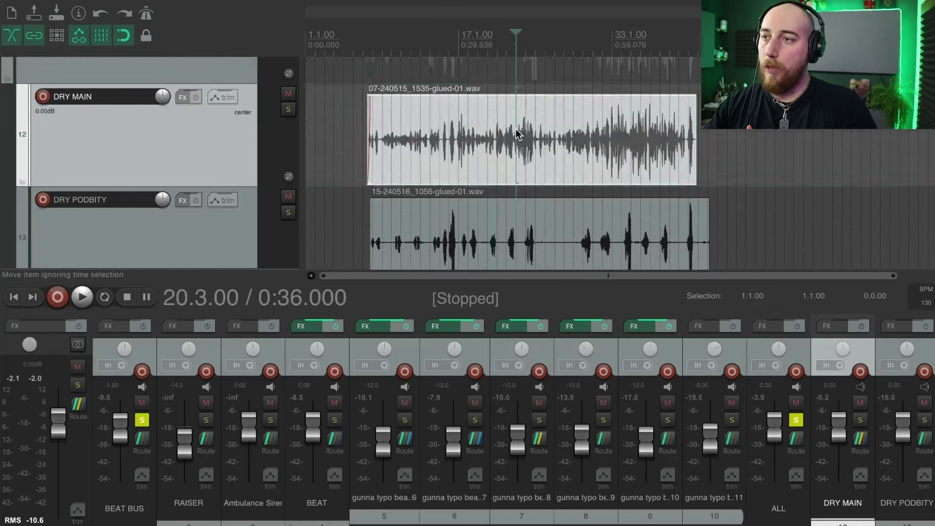
pyautogui.scroll(2, 691, 129)
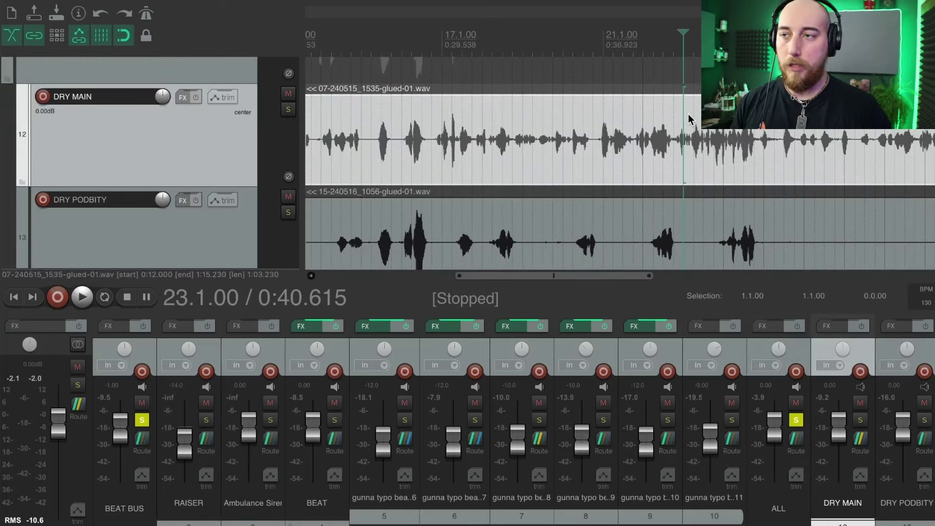
pyautogui.scroll(-4, 690, 118)
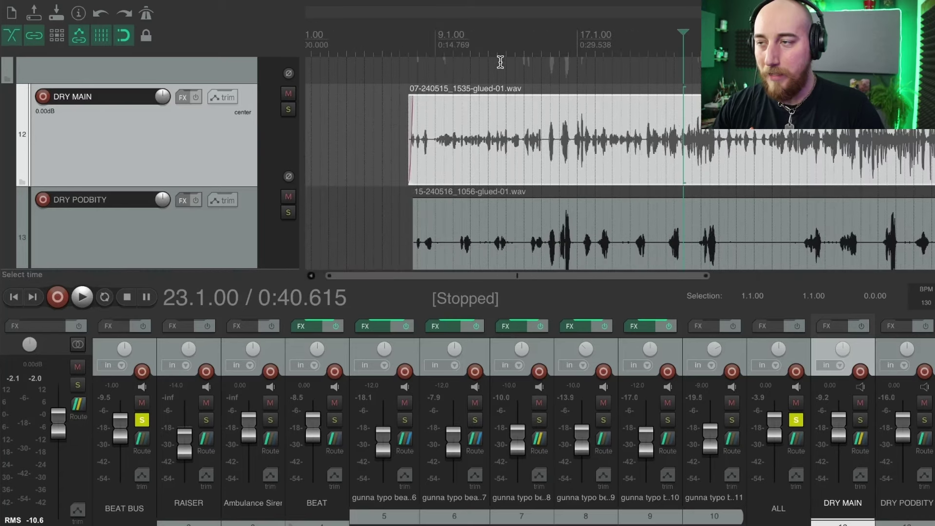
pyautogui.click(543, 68)
pyautogui.scroll(3, 647, 74)
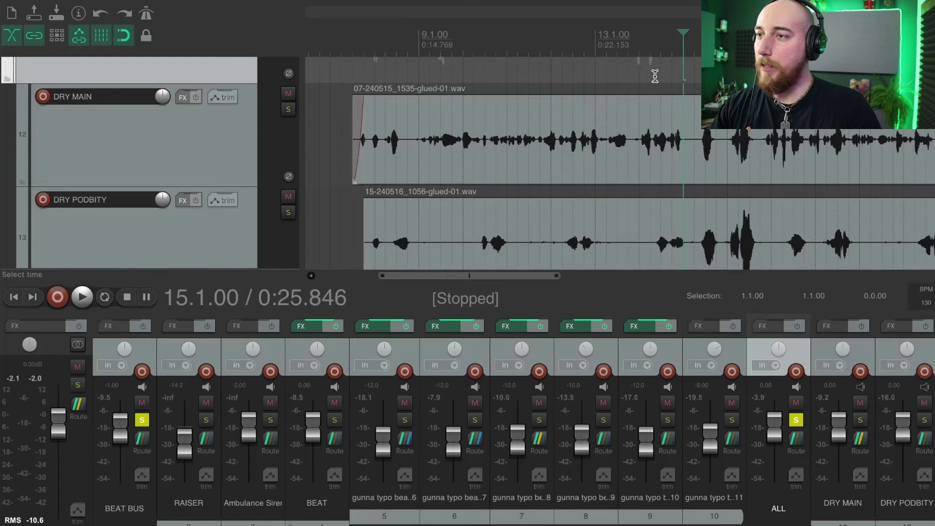
pyautogui.scroll(-3, 678, 76)
pyautogui.click(684, 78)
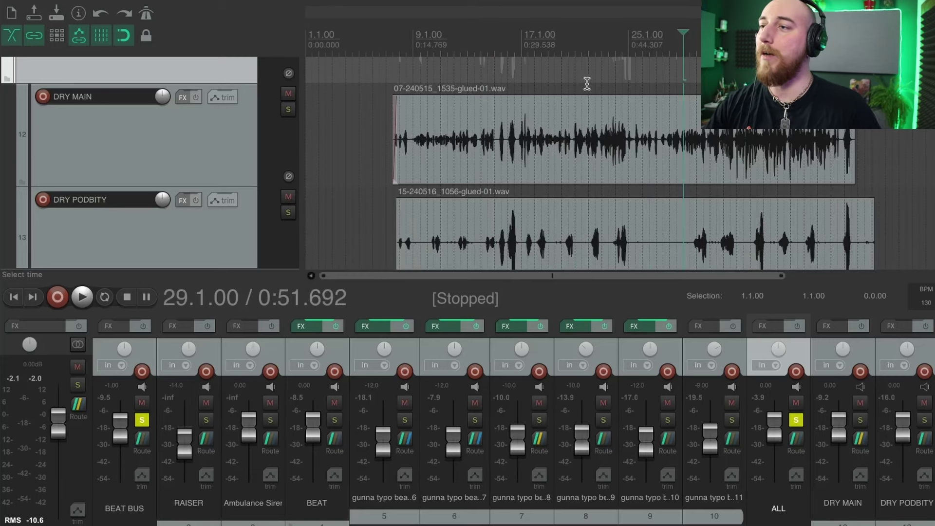
# Step: Place the edit cursor at 7.2.00, shortly before the DRY MAIN recording begins
pyautogui.click(468, 75)
pyautogui.scroll(3, 576, 78)
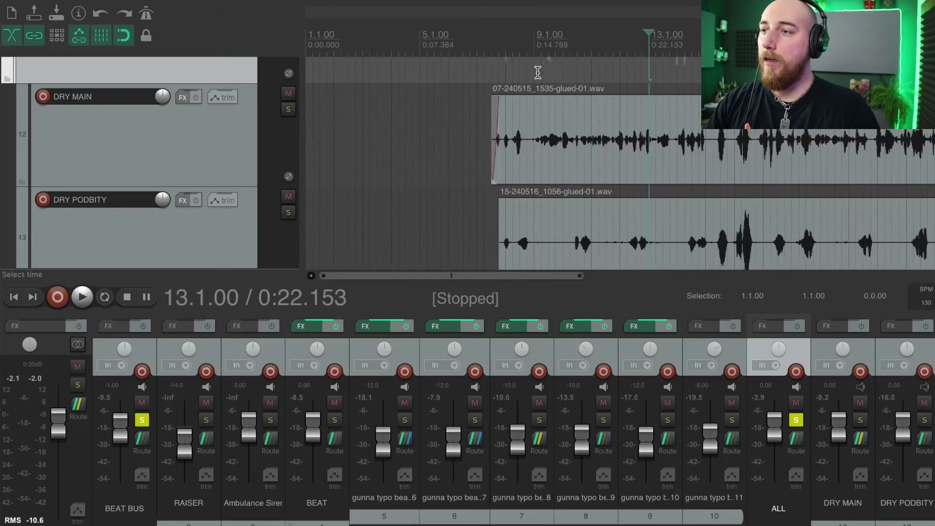
pyautogui.click(478, 63)
pyautogui.scroll(2, 478, 62)
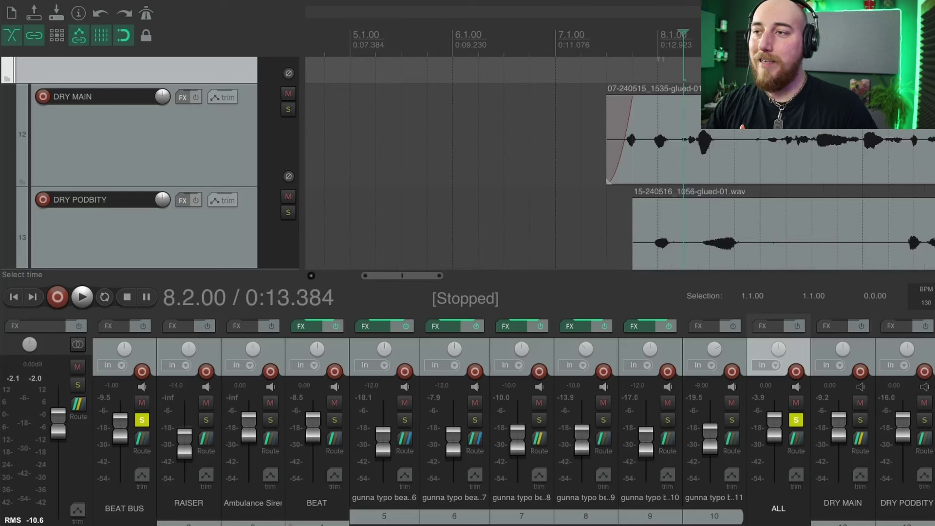
pyautogui.click(591, 80)
pyautogui.scroll(1, 627, 83)
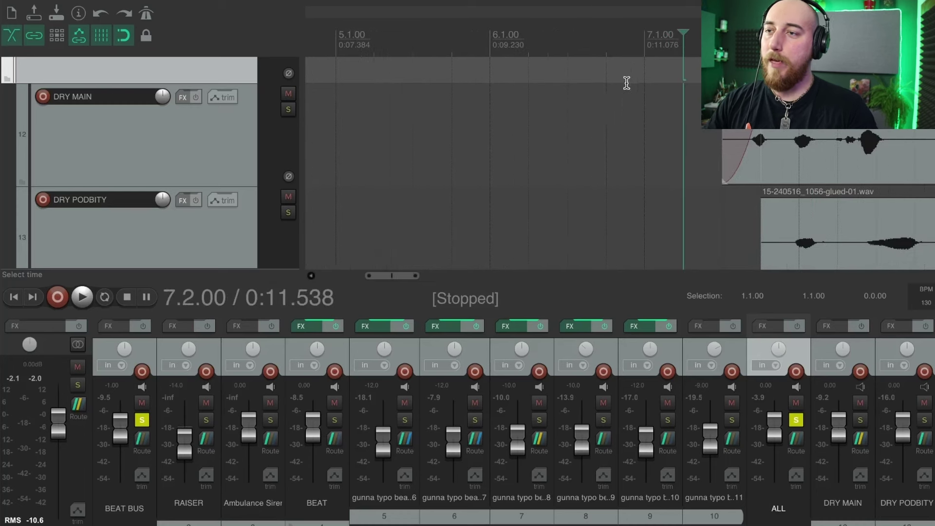
# Step: Remove the fade-in from the start of the DRY MAIN recording and solo that track
pyautogui.click(759, 177)
pyautogui.click(288, 109)
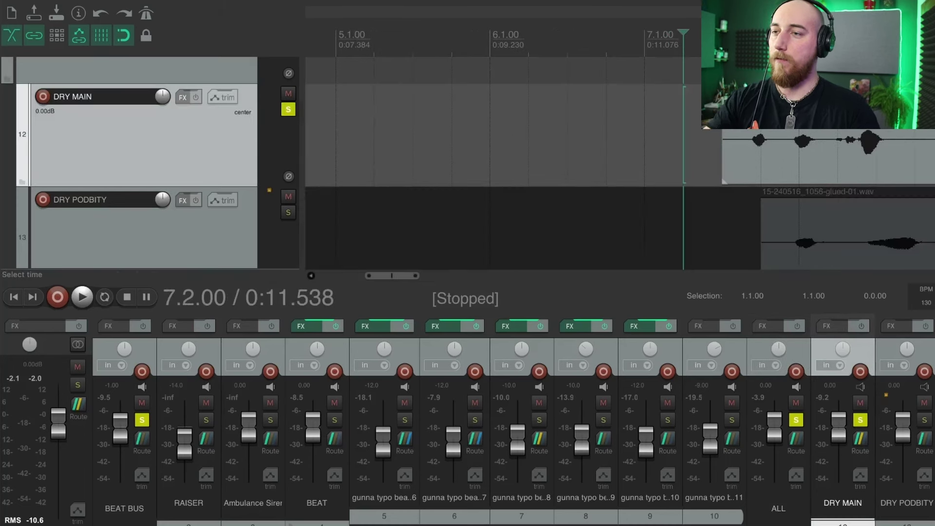
pyautogui.click(695, 76)
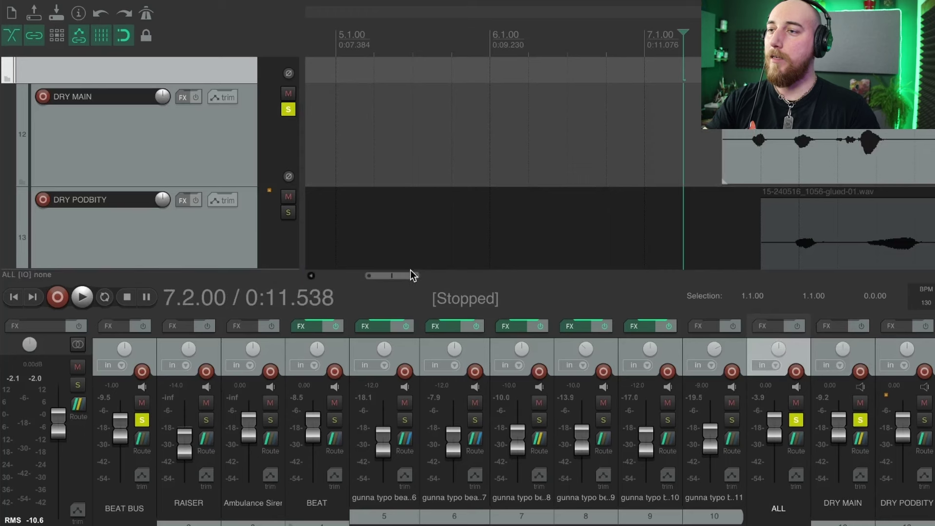
pyautogui.moveTo(411, 275); pyautogui.dragTo(423, 275)
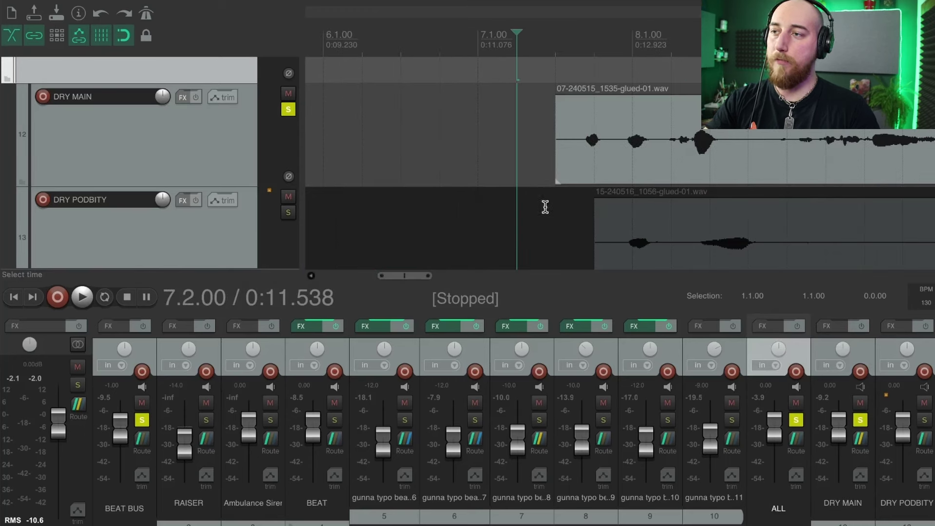
# Step: Extend the start of the DRY MAIN recording back to 7.2.00 and play it from there
pyautogui.press('space')
pyautogui.press('space')
pyautogui.moveTo(558, 161); pyautogui.dragTo(525, 167)
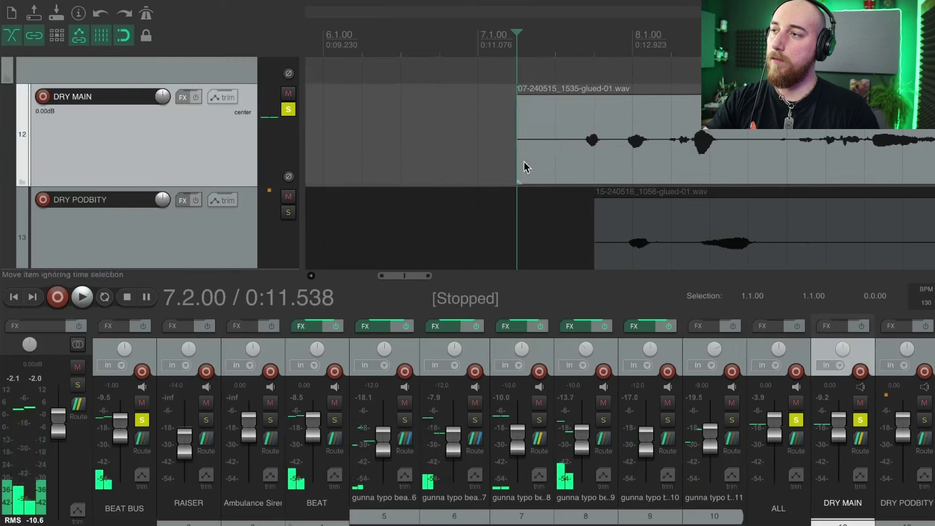
pyautogui.press('space')
# Step: Clear the existing solos, solo only DRY MAIN, and listen to the raw opening of the vocal
pyautogui.click(288, 110)
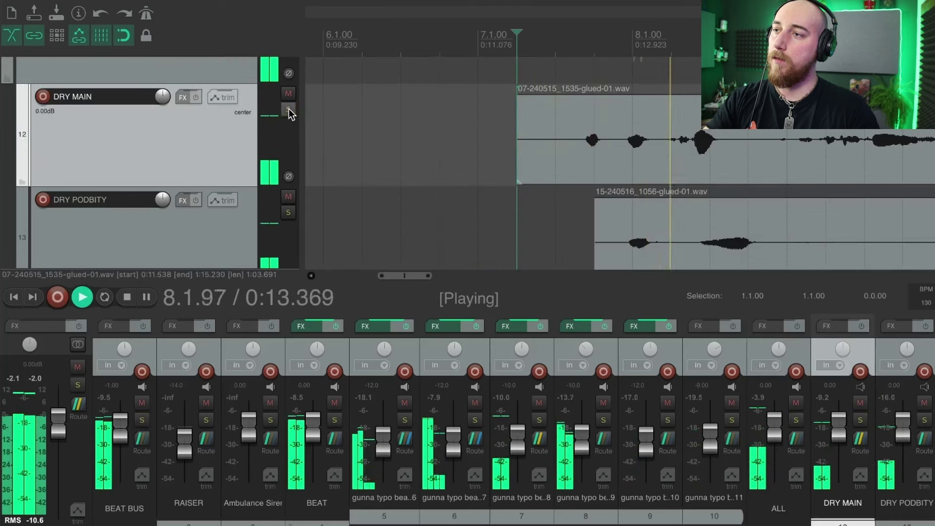
pyautogui.click(289, 110)
pyautogui.press('space')
pyautogui.press('space')
pyautogui.press('space')
pyautogui.press('space')
pyautogui.press('space')
# Step: Add a fade-in to the DRY MAIN recording from 7.2.00 to about 7.4.00 and play back its opening
pyautogui.moveTo(517, 97); pyautogui.dragTo(600, 103)
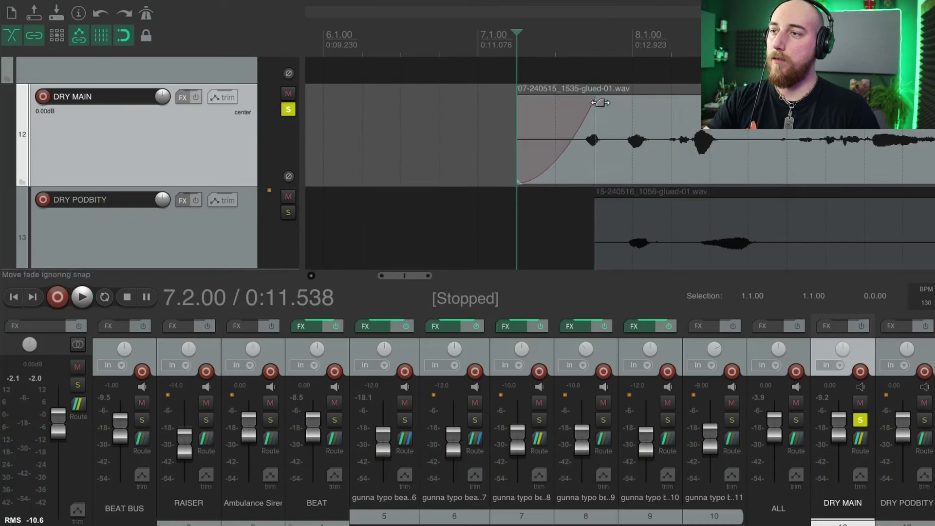
pyautogui.press('space')
pyautogui.scroll(-2, 562, 194)
pyautogui.press('space')
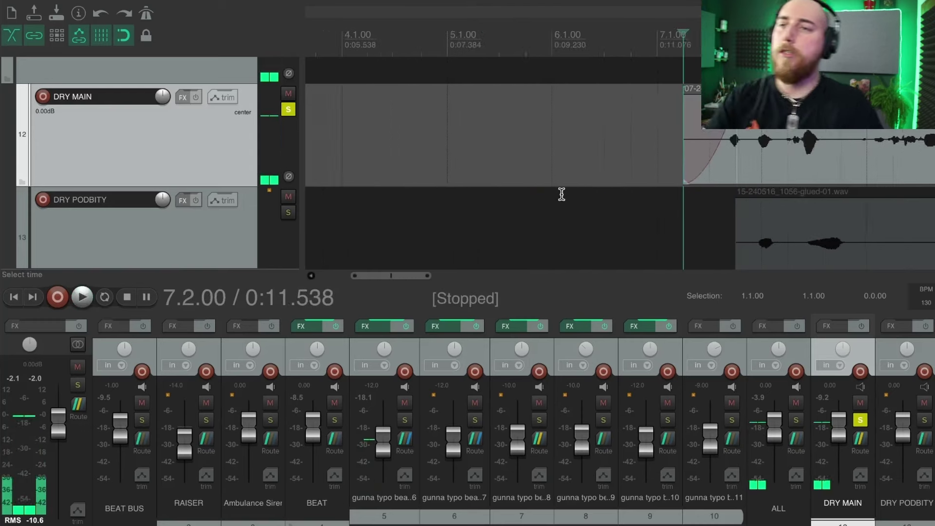
pyautogui.scroll(-1, 562, 194)
pyautogui.scroll(-1, 562, 201)
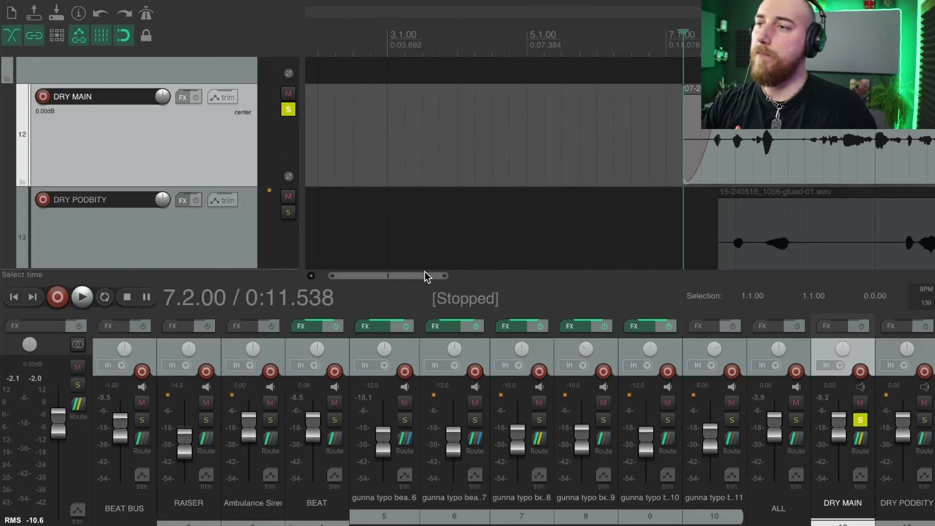
pyautogui.moveTo(425, 275); pyautogui.dragTo(462, 274)
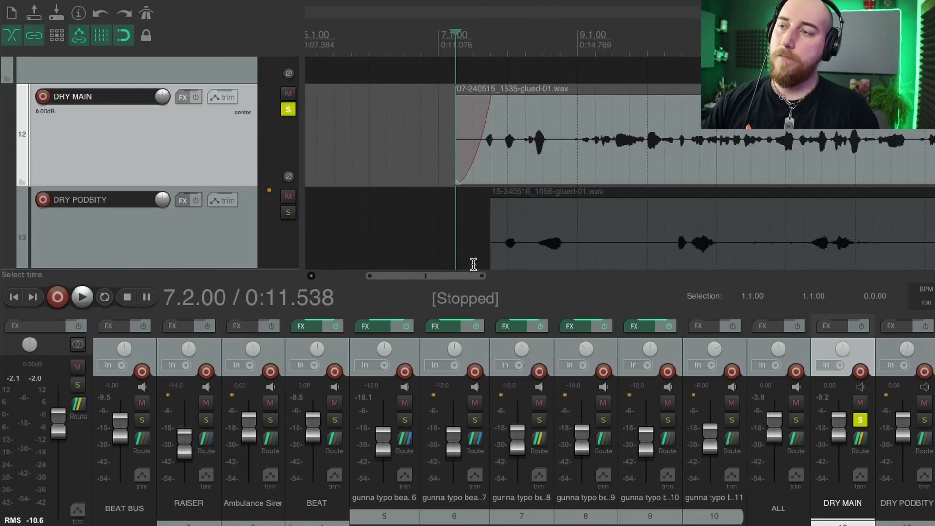
# Step: Listen to the soloed DRY MAIN vocal from 13.4.00 onward
pyautogui.click(655, 61)
pyautogui.click(906, 44)
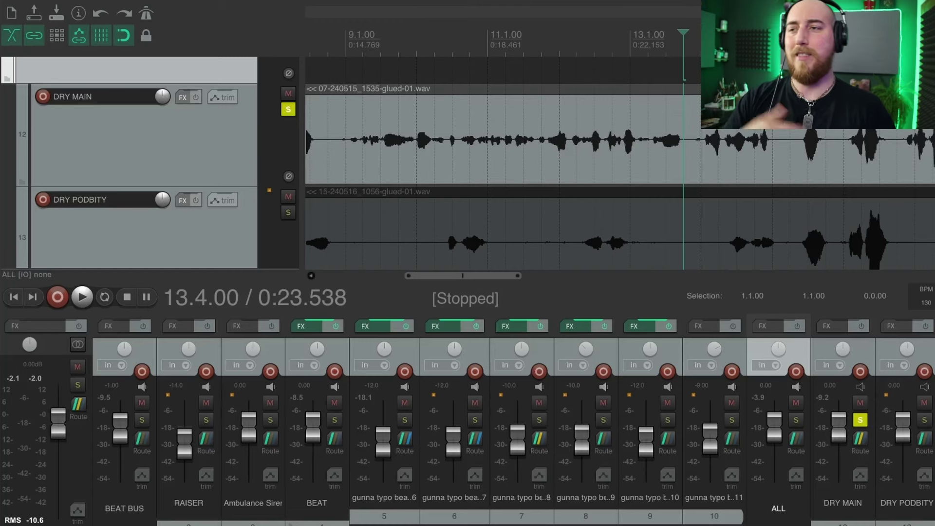
pyautogui.click(773, 229)
pyautogui.click(686, 62)
pyautogui.scroll(3, 686, 62)
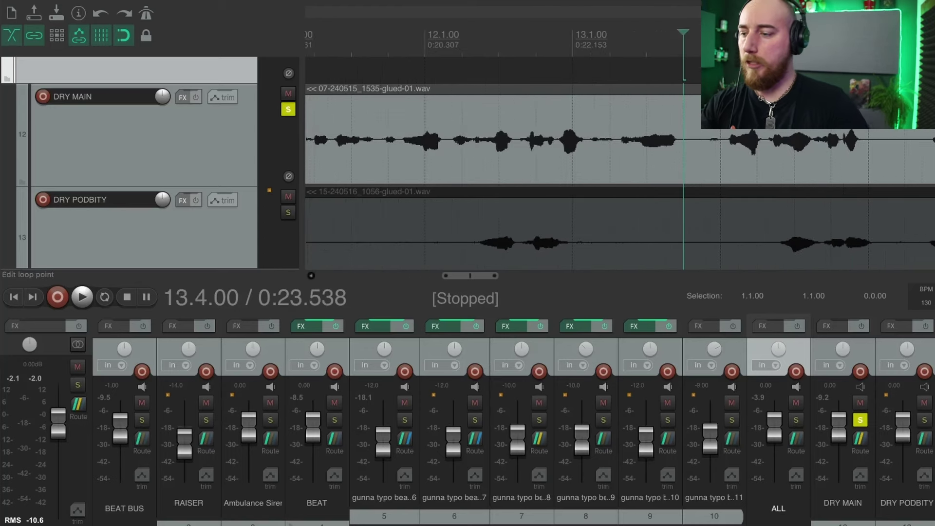
pyautogui.scroll(-3, 620, 163)
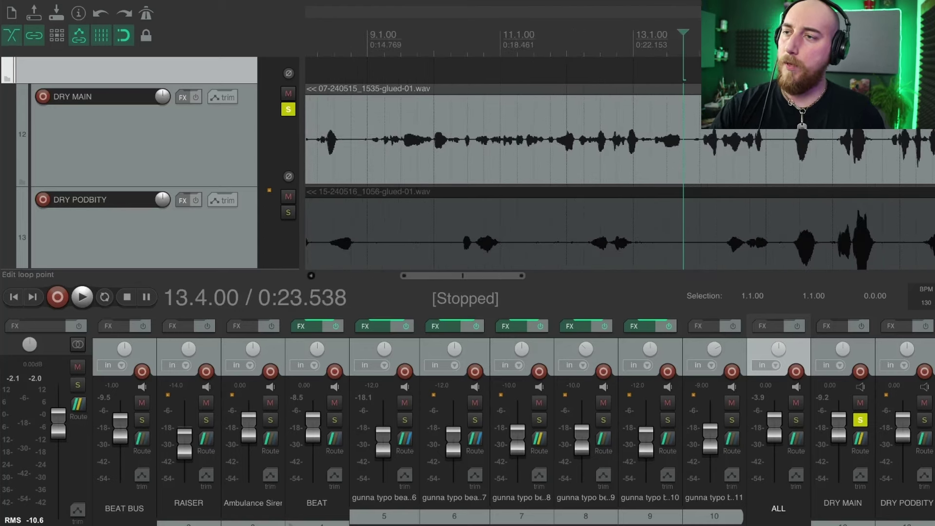
pyautogui.press('space')
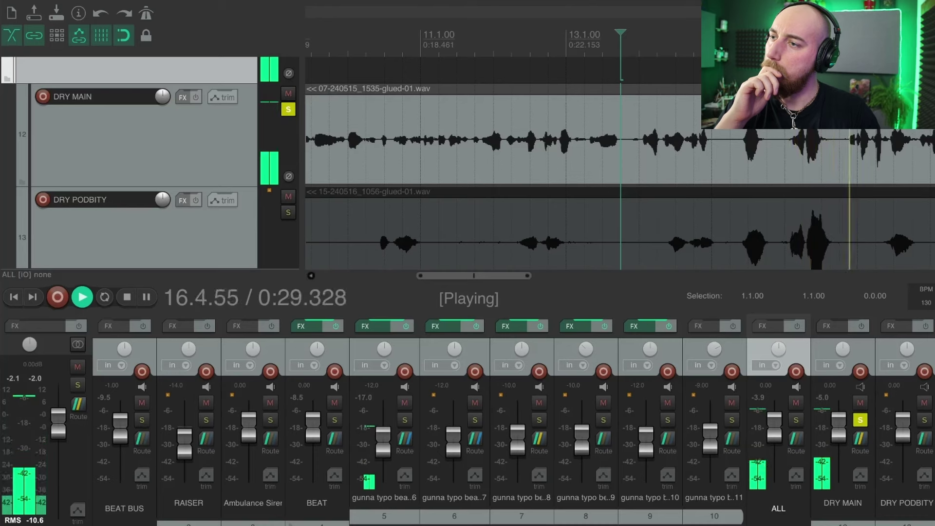
pyautogui.moveTo(509, 274); pyautogui.dragTo(571, 273)
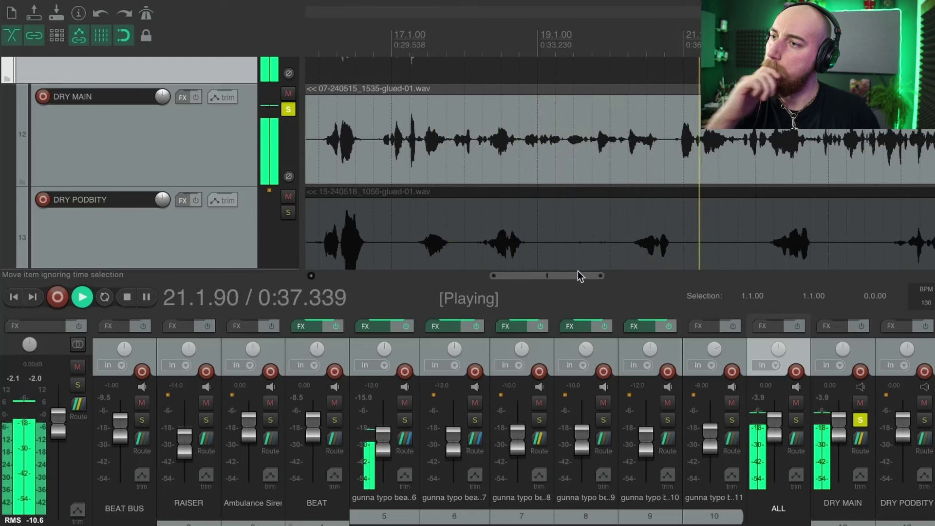
# Step: Stop the DRY MAIN playback and listen to the soloed vocal again from 20.4.00
pyautogui.press('space')
pyautogui.click(657, 190)
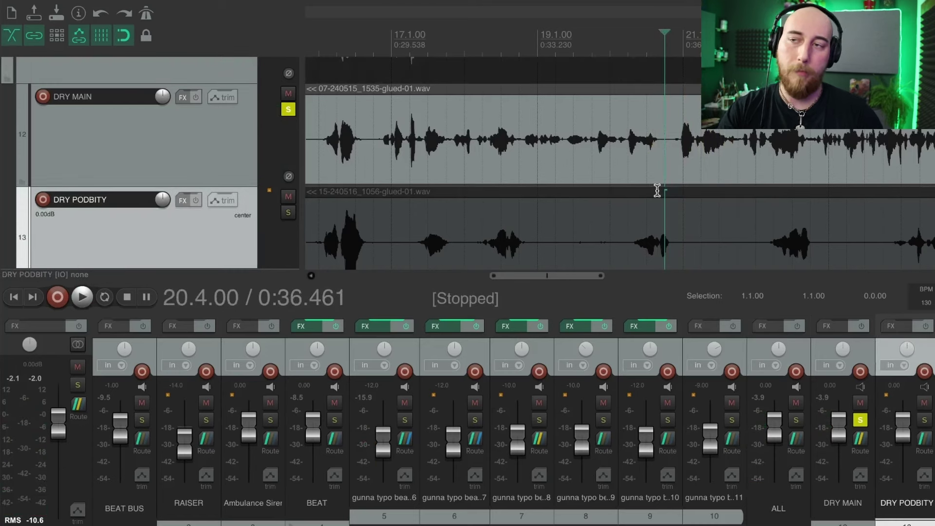
pyautogui.press('space')
pyautogui.press('space')
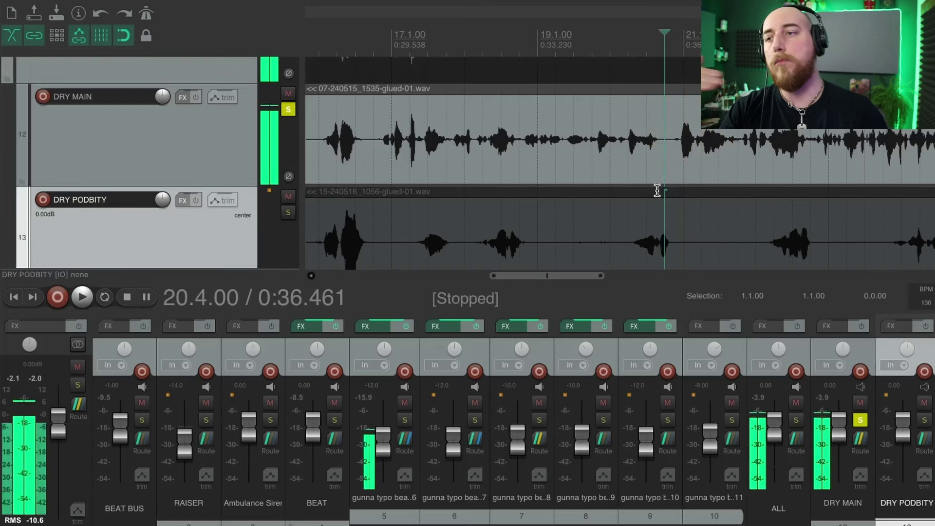
pyautogui.scroll(-5, 658, 190)
pyautogui.scroll(-1, 655, 187)
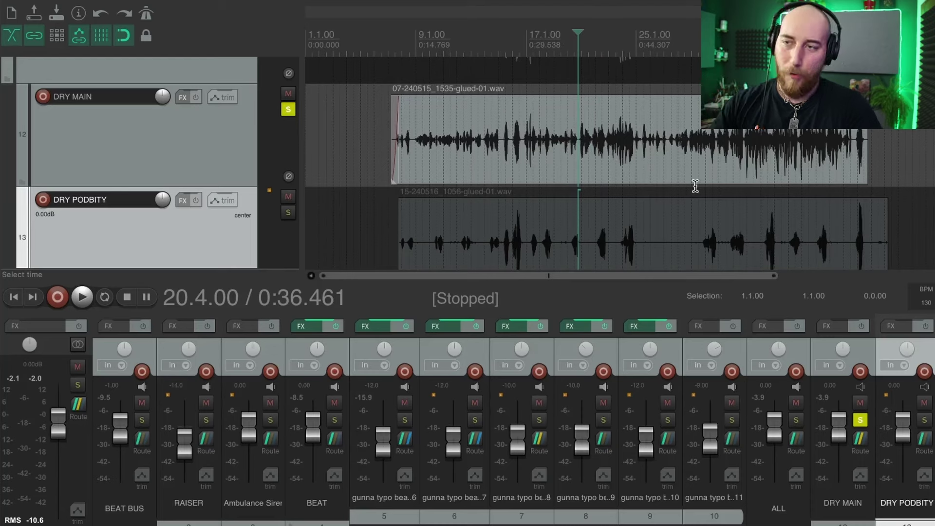
# Step: Unsolo DRY MAIN and solo the DRY PODBITY track instead
pyautogui.click(289, 110)
pyautogui.scroll(-3, 273, 146)
pyautogui.scroll(2, 266, 136)
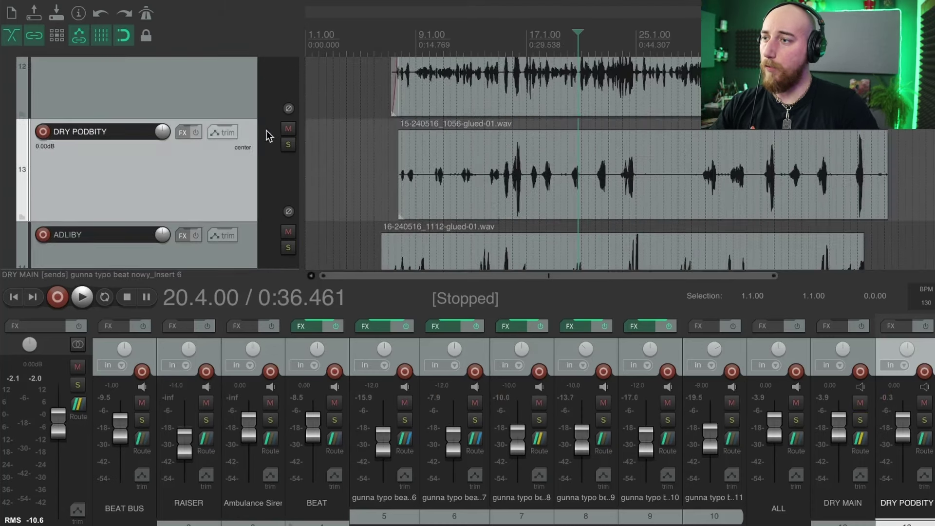
pyautogui.click(288, 144)
# Step: Listen to the pause between phrases on the soloed DRY PODBITY track from 11.2.00
pyautogui.click(466, 225)
pyautogui.scroll(9, 541, 223)
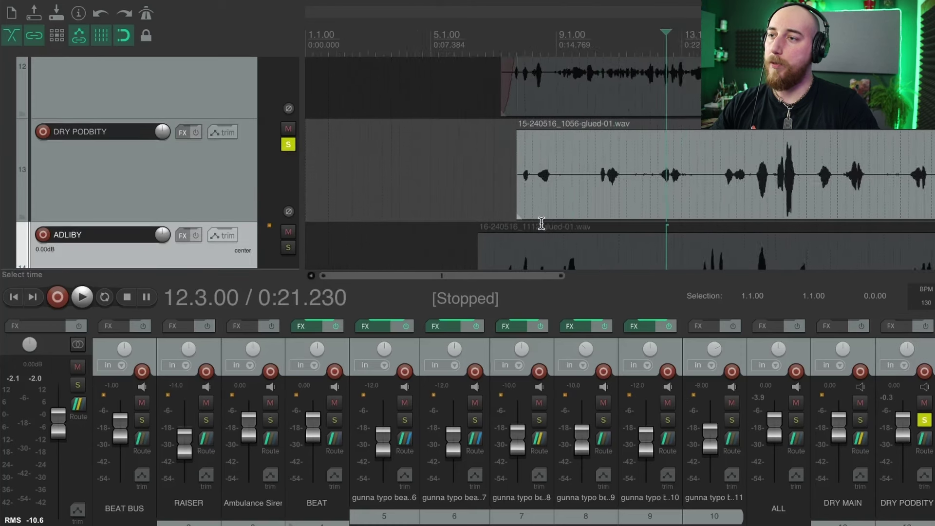
pyautogui.scroll(6, 541, 223)
pyautogui.click(557, 219)
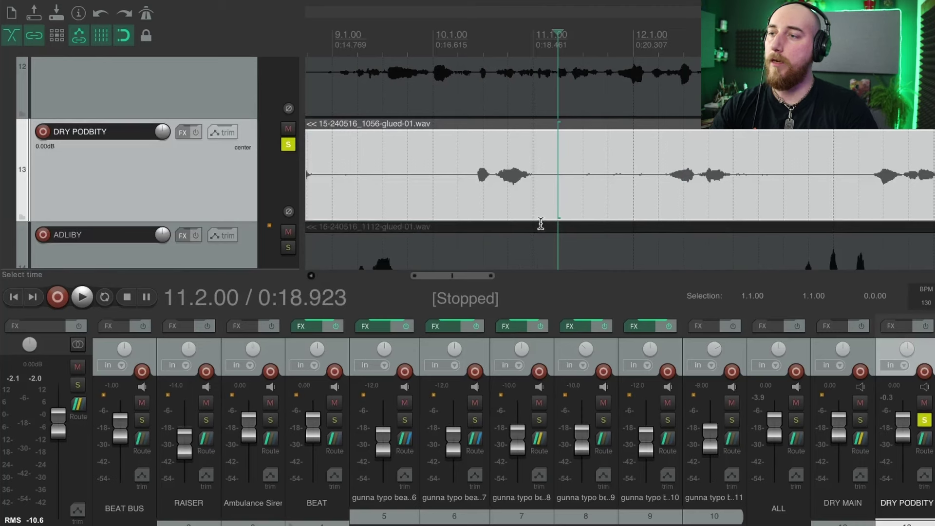
pyautogui.press('space')
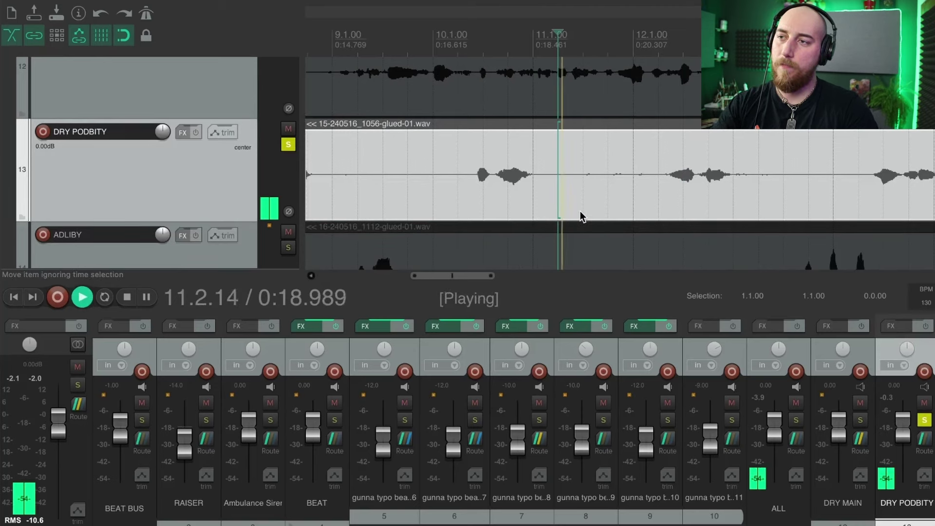
pyautogui.press('space')
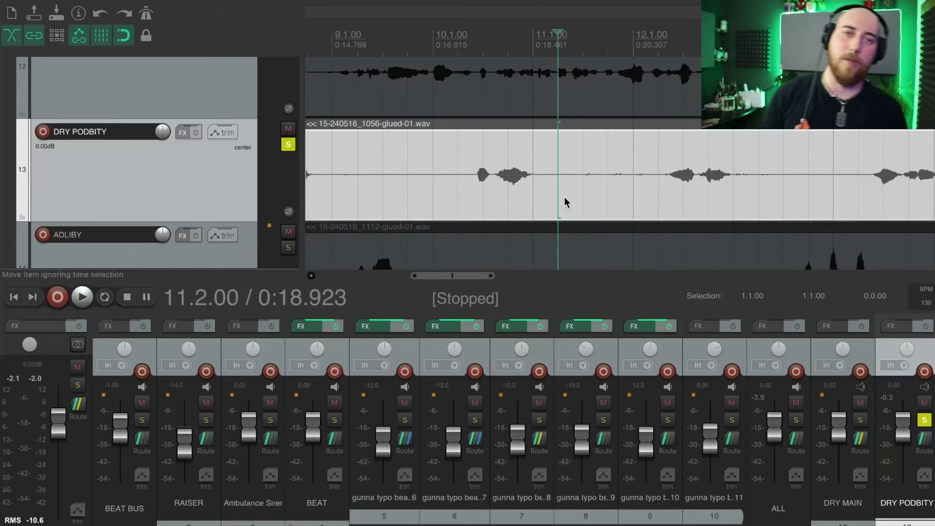
# Step: Cut the pause out of DRY PODBITY from 11.2.00 to 12.2.00 and fade the recording edges on both sides of the gap
pyautogui.click(564, 196)
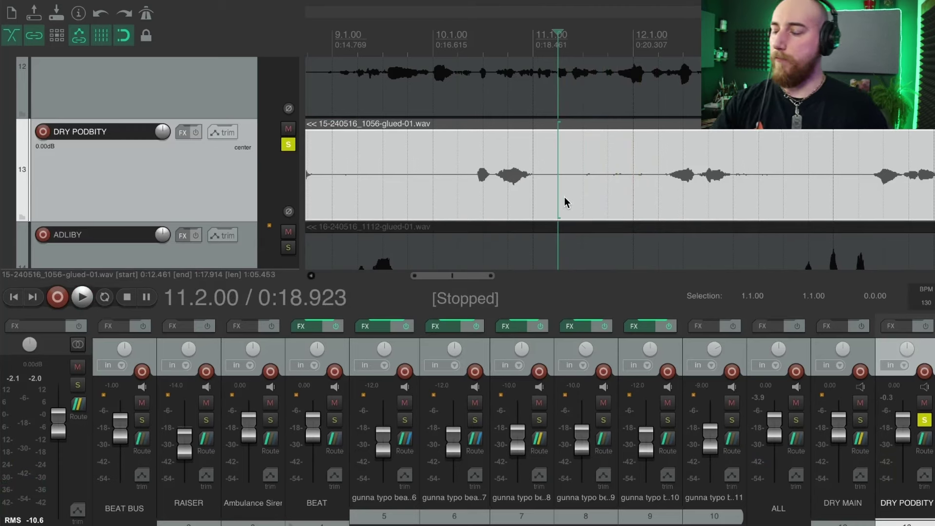
pyautogui.press('s')
pyautogui.moveTo(563, 196); pyautogui.dragTo(657, 194)
pyautogui.press('space')
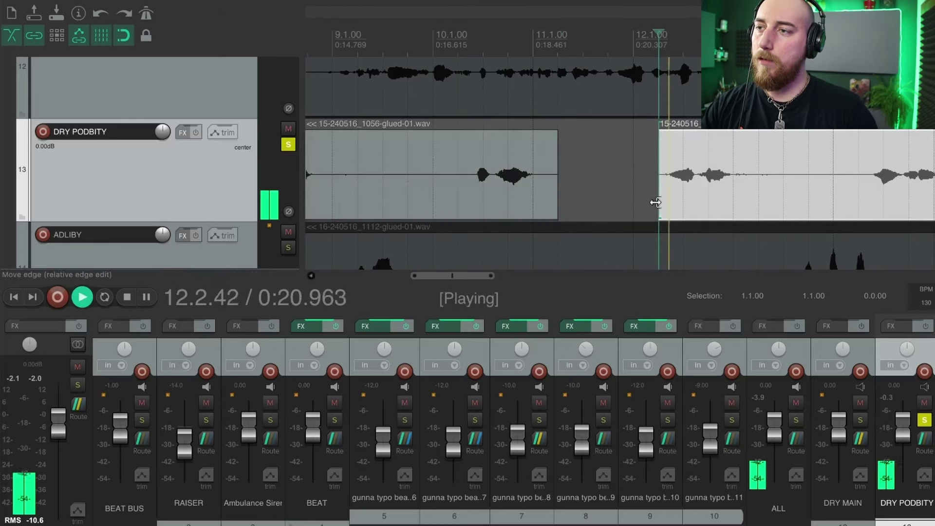
pyautogui.press('space')
pyautogui.moveTo(660, 134); pyautogui.dragTo(651, 135)
pyautogui.moveTo(557, 133); pyautogui.dragTo(537, 136)
# Step: Cut the silence out of DRY PODBITY from 13.1.00 to 14.2.00 and fade out the phrase before it
pyautogui.scroll(-1, 753, 192)
pyautogui.click(752, 191)
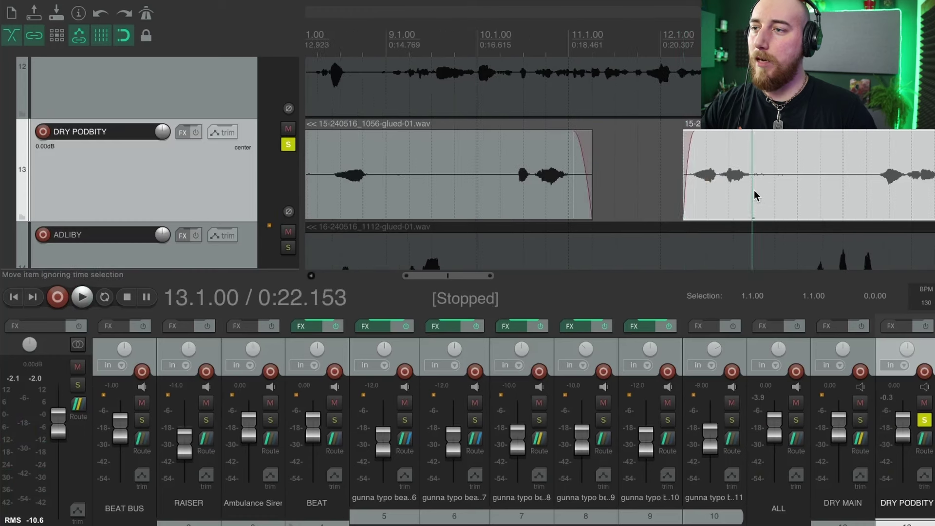
pyautogui.scroll(2, 755, 190)
pyautogui.press('s')
pyautogui.click(784, 194)
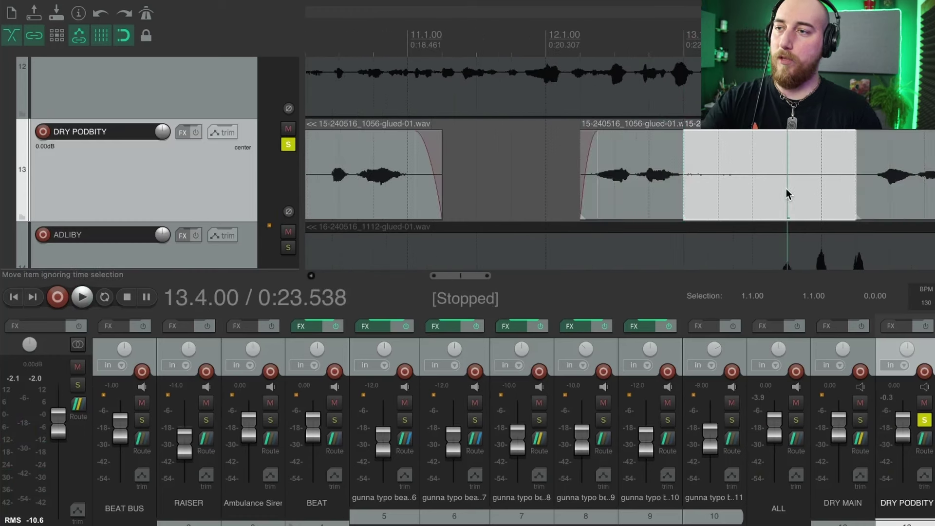
pyautogui.press('Delete')
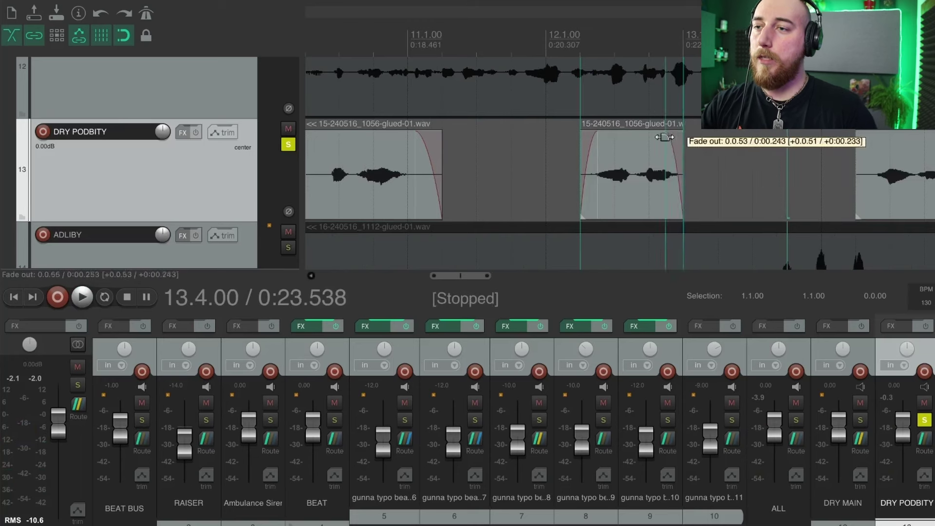
# Step: Split DRY PODBITY at 15.2.00 and trim the silence between the two neighbouring phrases
pyautogui.scroll(-2, 735, 165)
pyautogui.click(815, 191)
pyautogui.scroll(2, 813, 193)
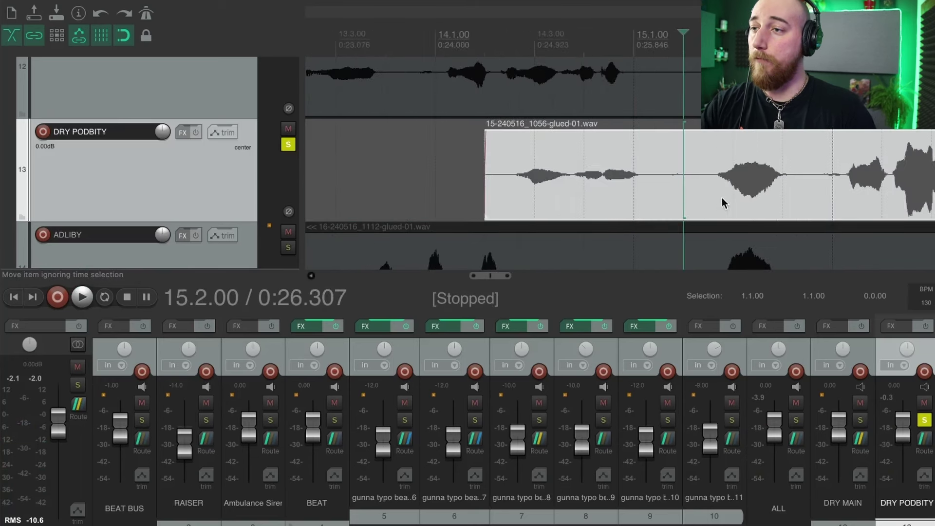
pyautogui.press('s')
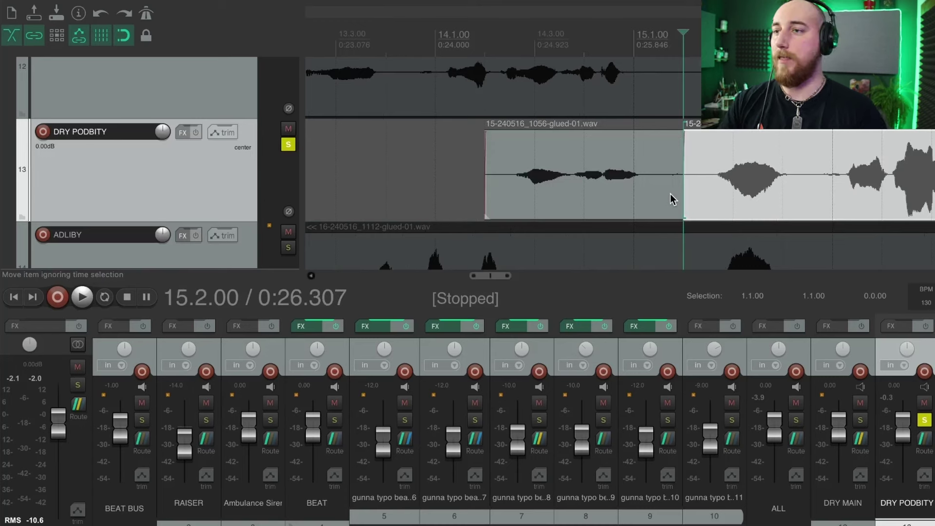
pyautogui.moveTo(677, 197); pyautogui.dragTo(708, 205)
# Step: Disable snapping and cut the silence around 16.1.00 out of DRY PODBITY, close to the phrases on both sides
pyautogui.scroll(-2, 756, 213)
pyautogui.click(772, 203)
pyautogui.scroll(3, 772, 202)
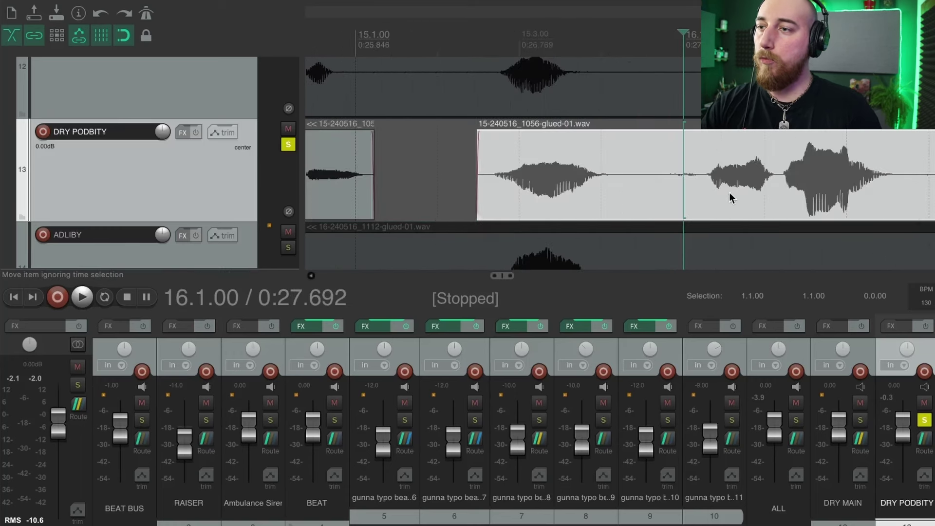
pyautogui.click(703, 194)
pyautogui.press('s')
pyautogui.click(614, 195)
pyautogui.press('s')
pyautogui.click(642, 194)
pyautogui.press('Delete')
# Step: Cut the silence after the loud phrase out of DRY PODBITY, from about 16.3.90 to 17.2.28
pyautogui.scroll(-2, 642, 194)
pyautogui.scroll(-2, 642, 195)
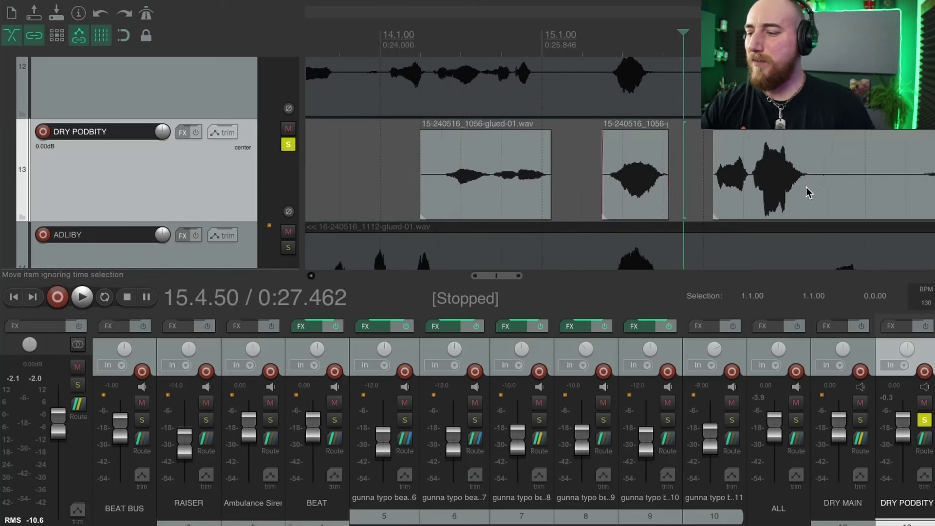
pyautogui.click(821, 187)
pyautogui.press('s')
pyautogui.click(918, 191)
pyautogui.press('s')
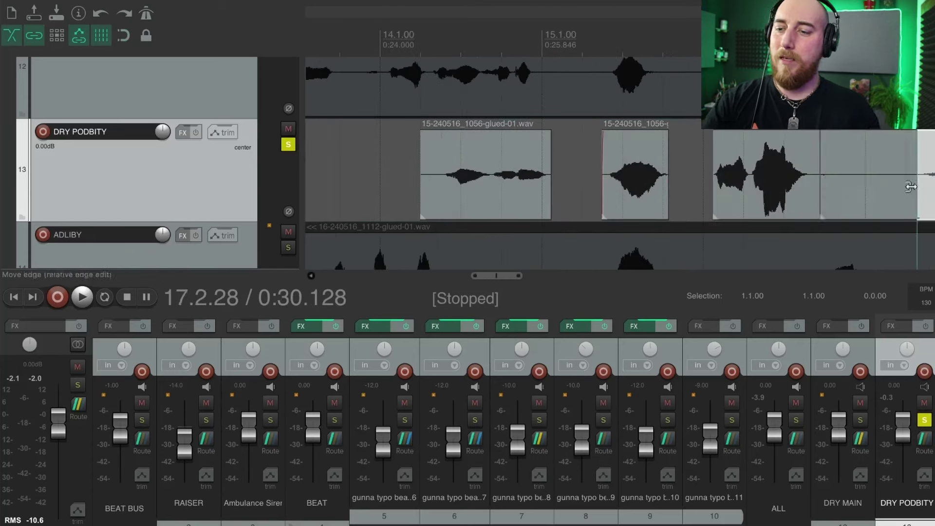
pyautogui.click(883, 192)
pyautogui.press('Delete')
# Step: Split DRY PODBITY at 17.4.37 and trim the start of the following part up to its phrase
pyautogui.hscroll(3, 885, 192)
pyautogui.scroll(-2, 885, 192)
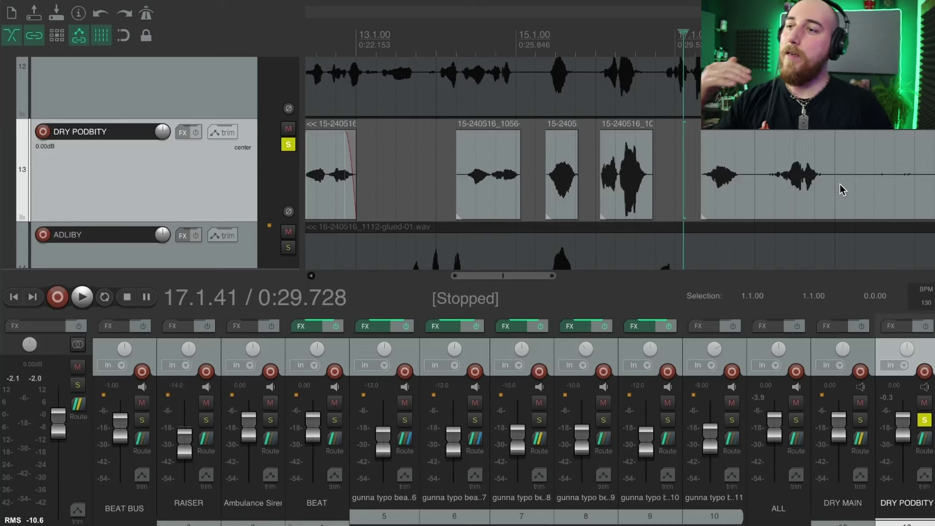
pyautogui.click(747, 188)
pyautogui.scroll(4, 747, 189)
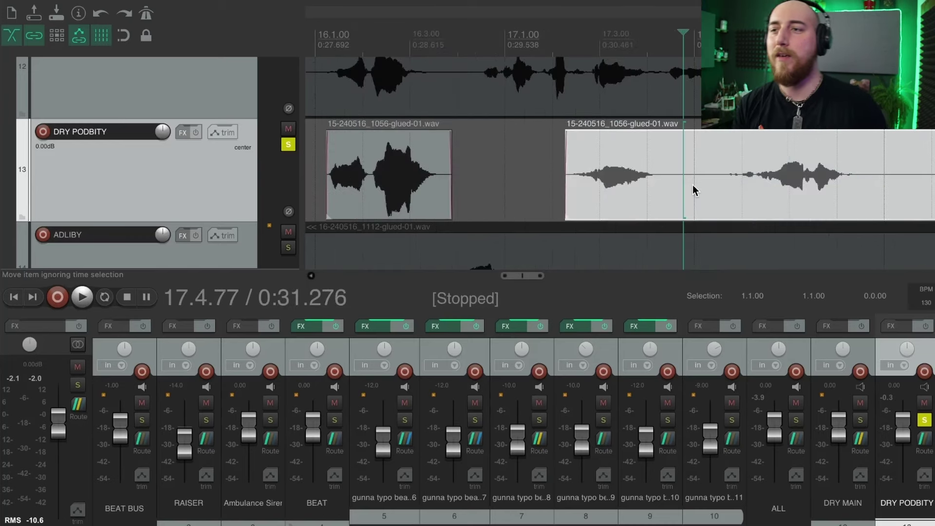
pyautogui.click(665, 184)
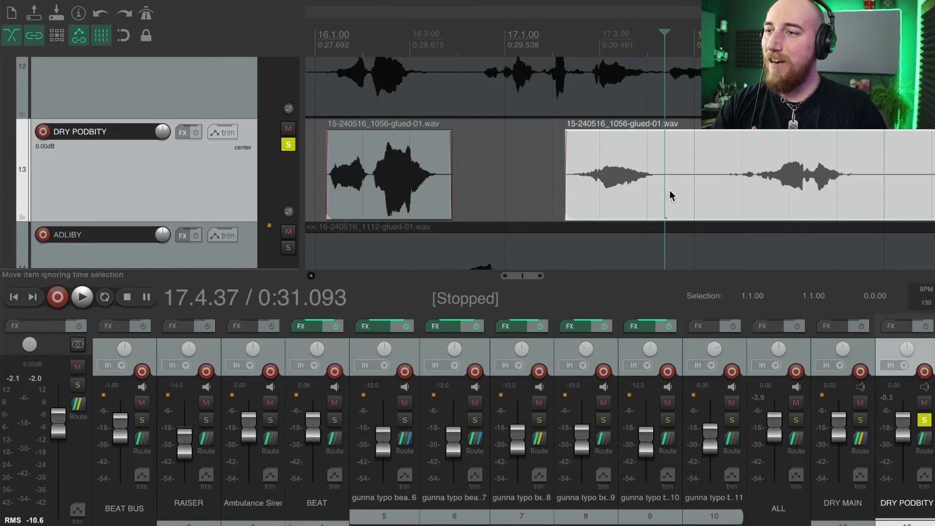
pyautogui.press('s')
pyautogui.click(674, 200)
pyautogui.moveTo(671, 204); pyautogui.dragTo(744, 200)
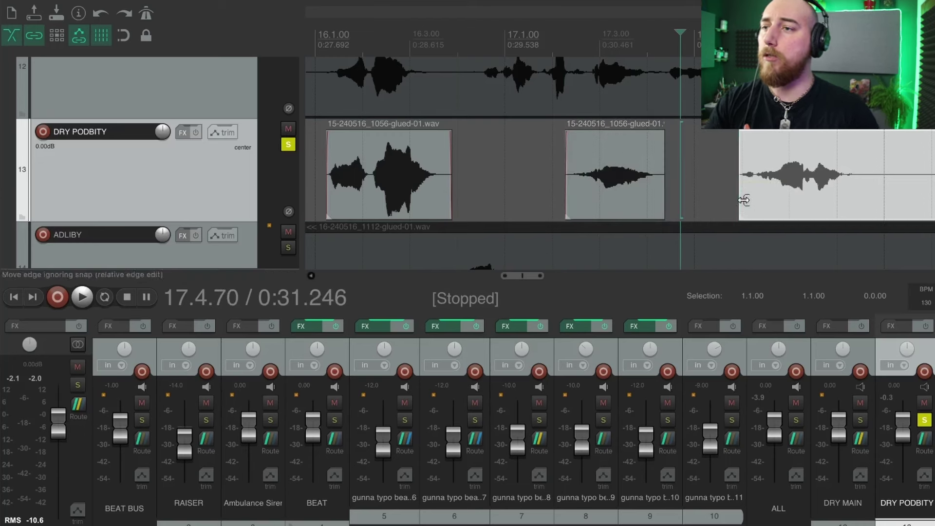
# Step: Play the DRY PODBITY phrase from 18.1.52 and extend its start back slightly to 18.1.85
pyautogui.click(720, 197)
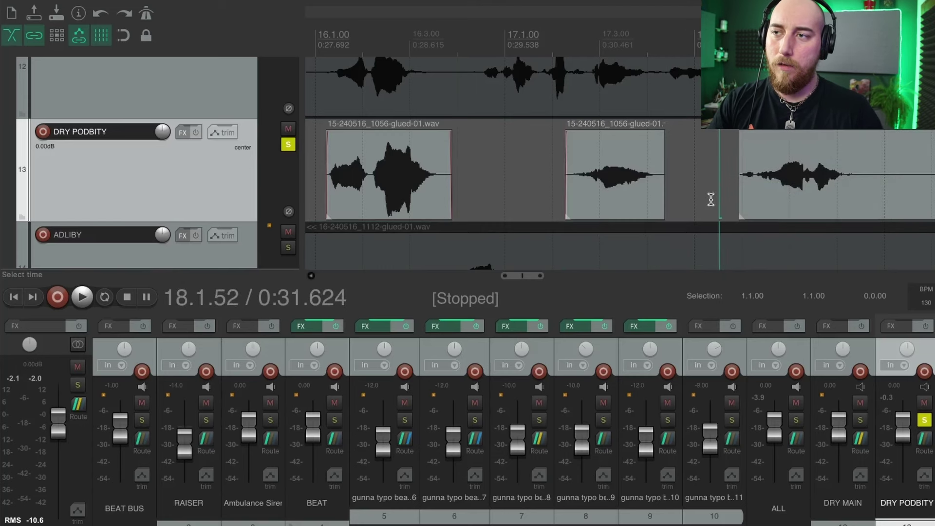
pyautogui.press('space')
pyautogui.press('space')
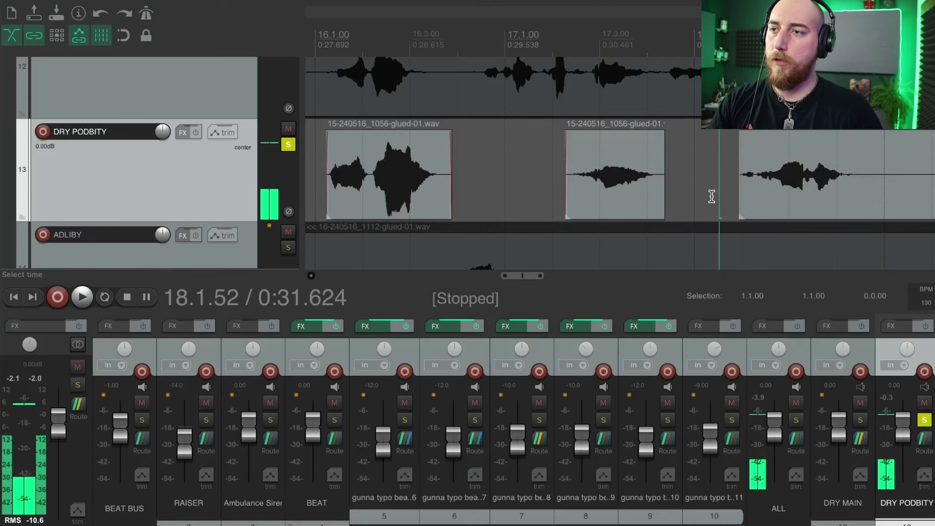
pyautogui.click(852, 195)
pyautogui.moveTo(744, 193); pyautogui.dragTo(735, 197)
# Step: Add a short fade-in to the DRY PODBITY phrase starting at 18.1.85 and play it back from 18.1.52
pyautogui.click(741, 194)
pyautogui.press('space')
pyautogui.press('space')
pyautogui.moveTo(742, 137); pyautogui.dragTo(748, 137)
pyautogui.press('space')
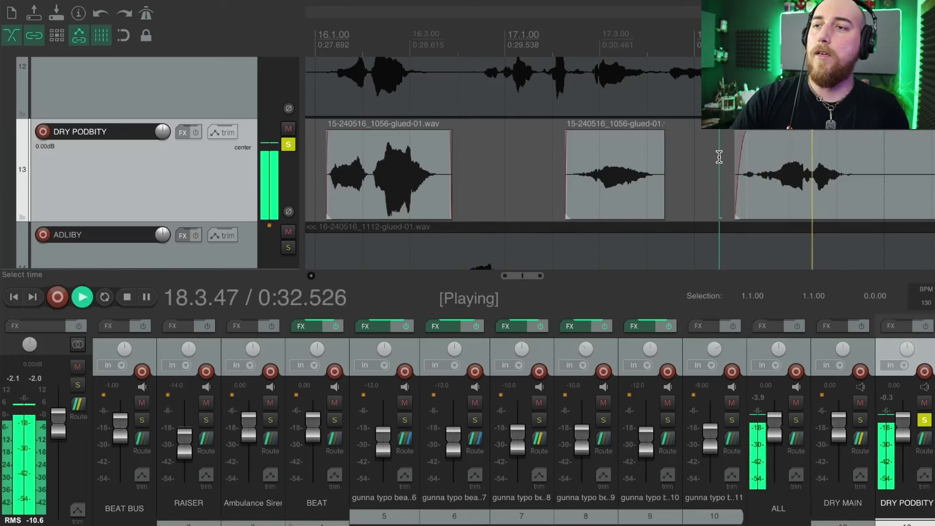
pyautogui.press('space')
# Step: Listen closely to the end of the DRY PODBITY phrase from 18.2.70 and from 18.4.01
pyautogui.click(861, 199)
pyautogui.scroll(3, 828, 202)
pyautogui.click(658, 194)
pyautogui.click(584, 194)
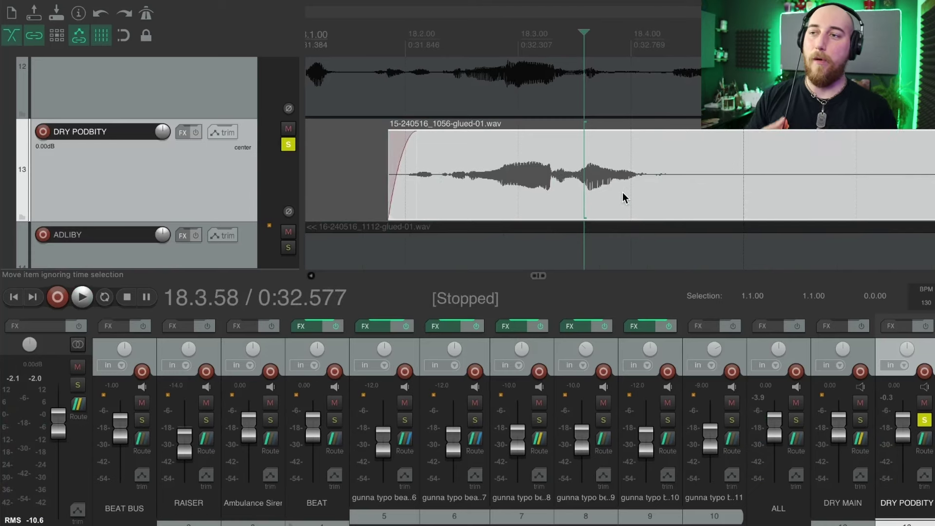
pyautogui.click(485, 200)
pyautogui.press('space')
pyautogui.press('space')
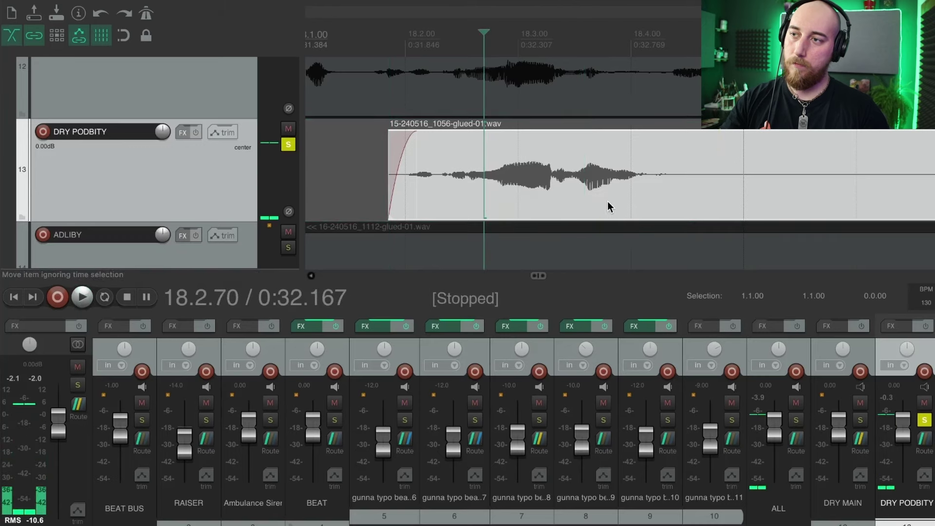
pyautogui.click(633, 200)
pyautogui.press('space')
pyautogui.press('space')
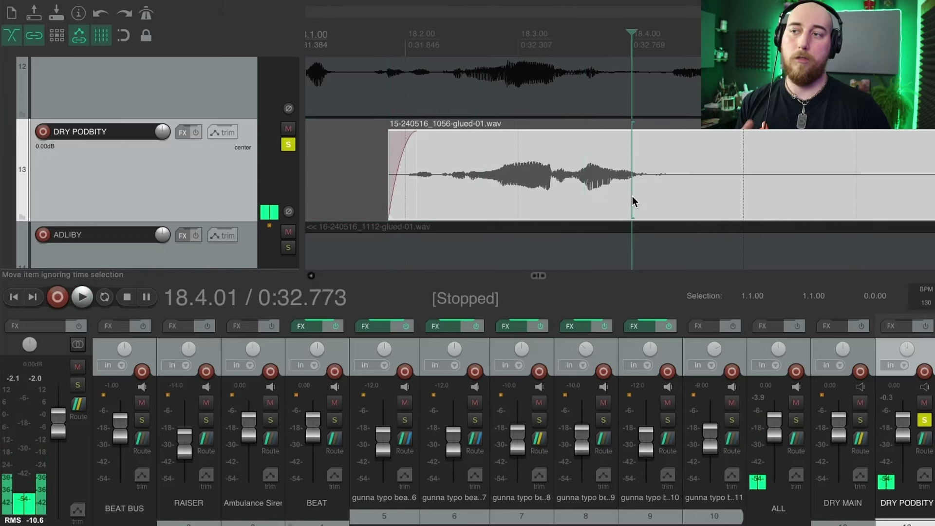
# Step: Split DRY PODBITY at about 18.4.55, just after the phrase, and add a fade-out to the phrase
pyautogui.click(689, 190)
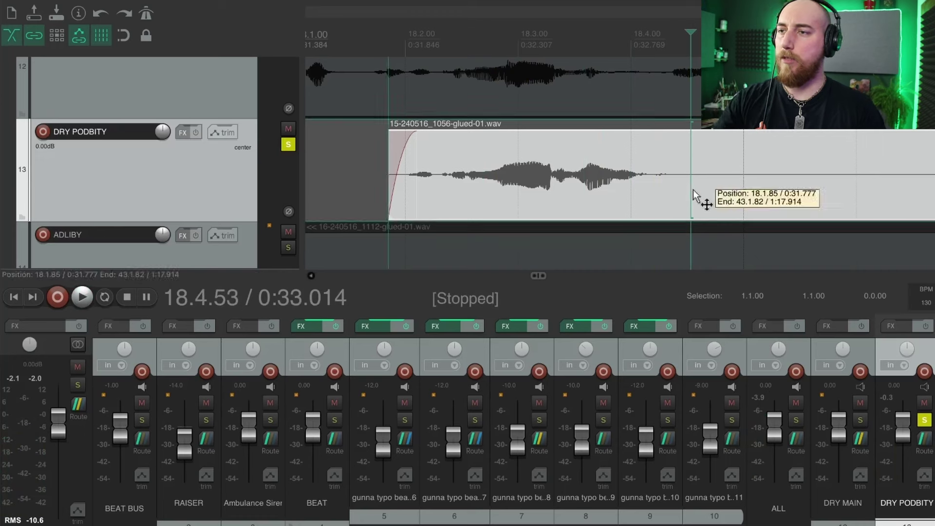
pyautogui.press('s')
pyautogui.moveTo(686, 140); pyautogui.dragTo(656, 141)
# Step: Split DRY PODBITY before and after the next phrase, ending it at 20.4.51, and split again at 22.1.62 before the following phrase
pyautogui.scroll(-6, 713, 189)
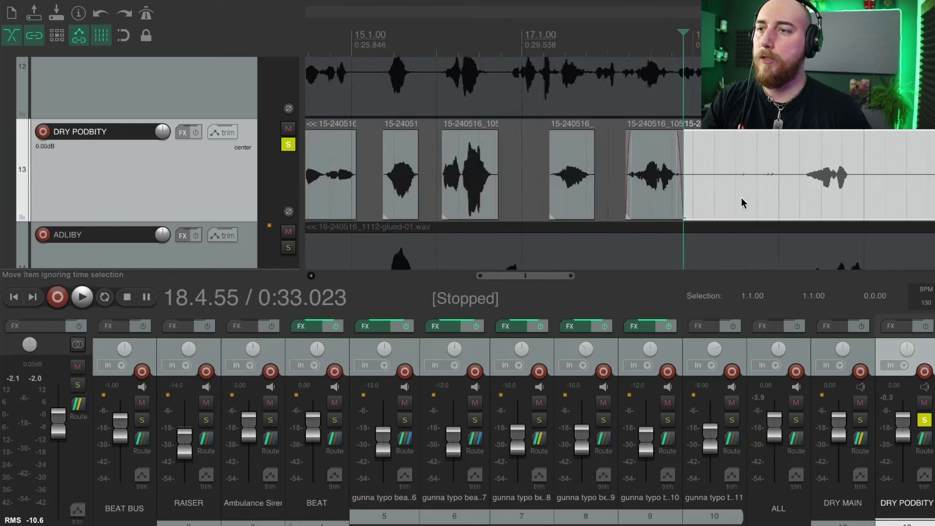
pyautogui.click(799, 187)
pyautogui.press('s')
pyautogui.click(853, 188)
pyautogui.press('s')
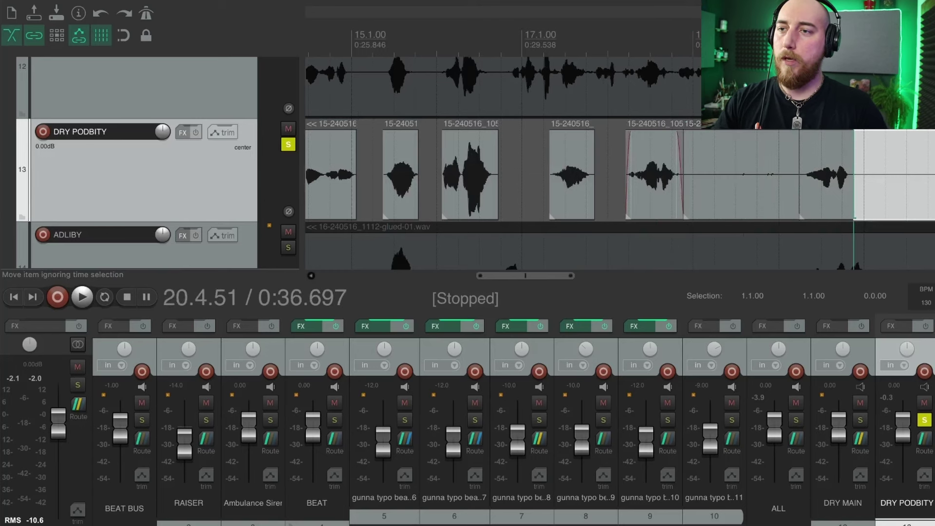
pyautogui.press('s')
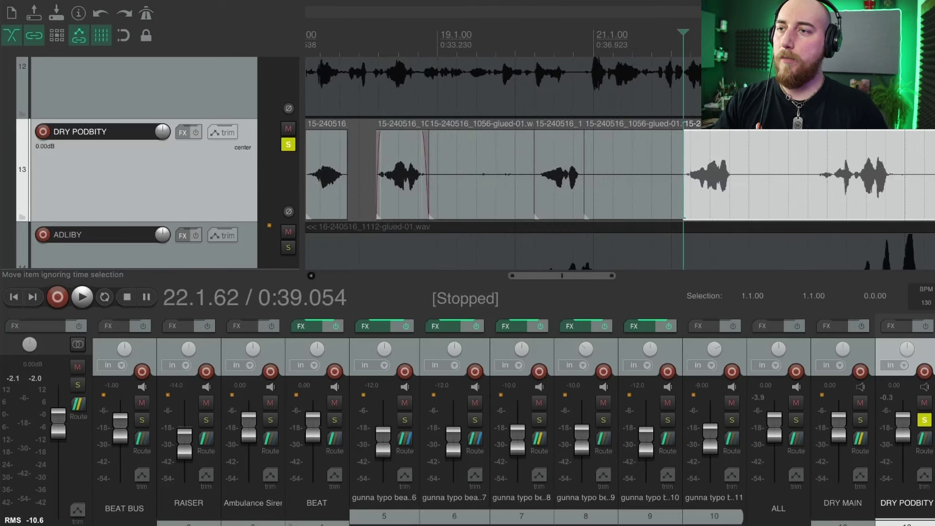
# Step: Split DRY PODBITY after the phrase starting at 22.1.62 and on both sides of the next phrase, which ends at 24.4.53
pyautogui.click(735, 189)
pyautogui.press('s')
pyautogui.click(819, 187)
pyautogui.press('s')
pyautogui.click(896, 192)
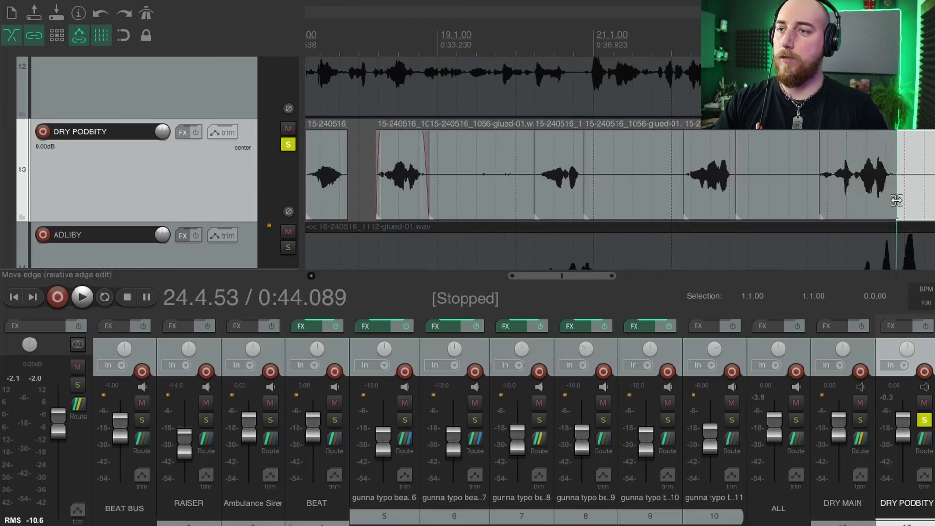
pyautogui.press('s')
# Step: Add a short fade-in to the ADLIBY clip starting near 38.2.00 and look over the cleaned vocal tracks
pyautogui.moveTo(336, 135); pyautogui.dragTo(360, 137)
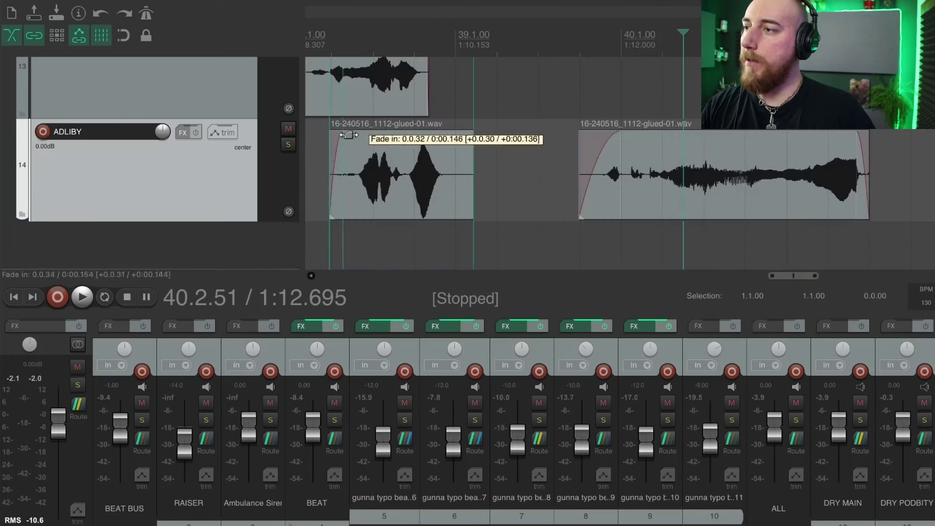
pyautogui.scroll(-5, 428, 177)
pyautogui.scroll(-3, 470, 189)
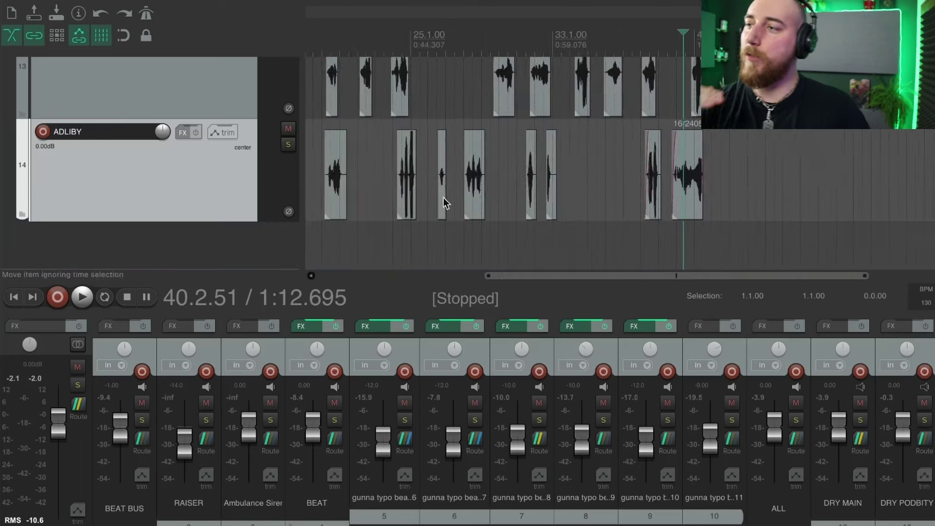
# Step: Examine the DRY MAIN waveform for level differences, comparing its opening, the passage around bar 25 and the part from bar 33
pyautogui.scroll(2, 229, 185)
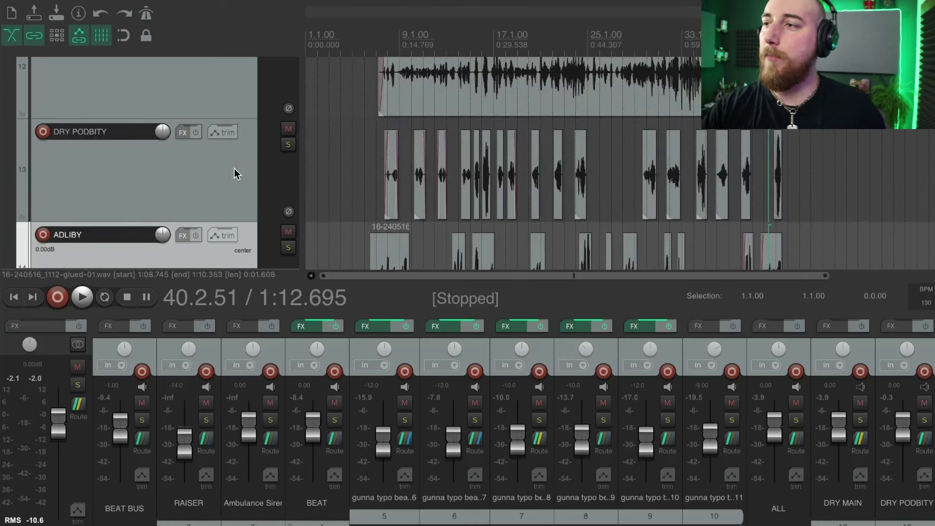
pyautogui.scroll(2, 235, 174)
pyautogui.click(484, 85)
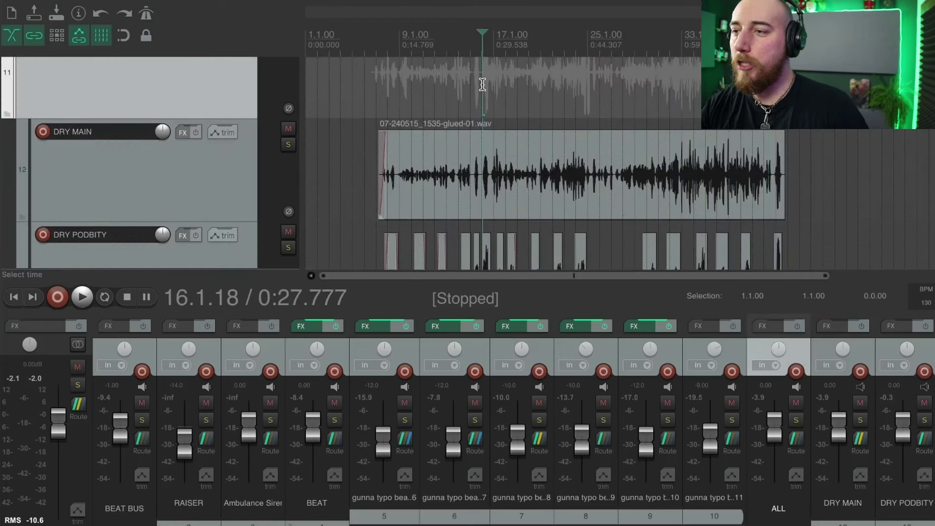
pyautogui.scroll(5, 552, 87)
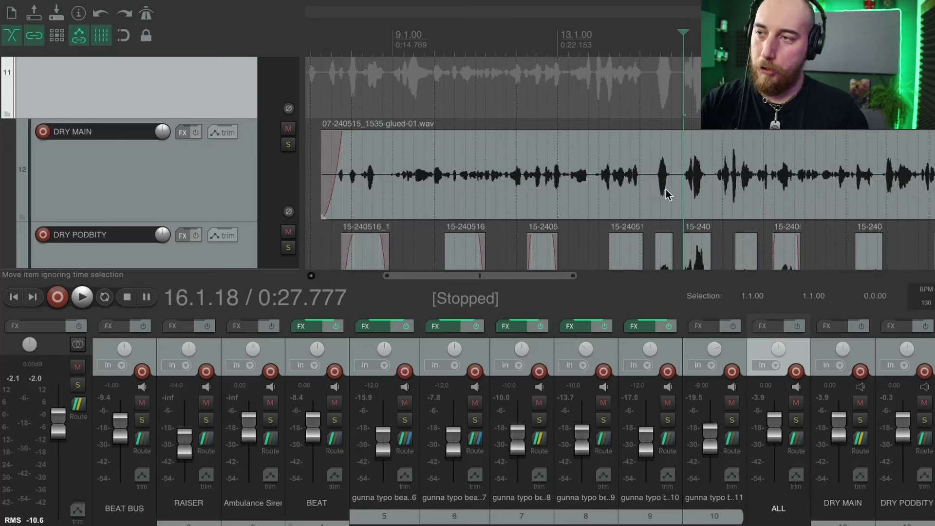
pyautogui.scroll(-6, 670, 193)
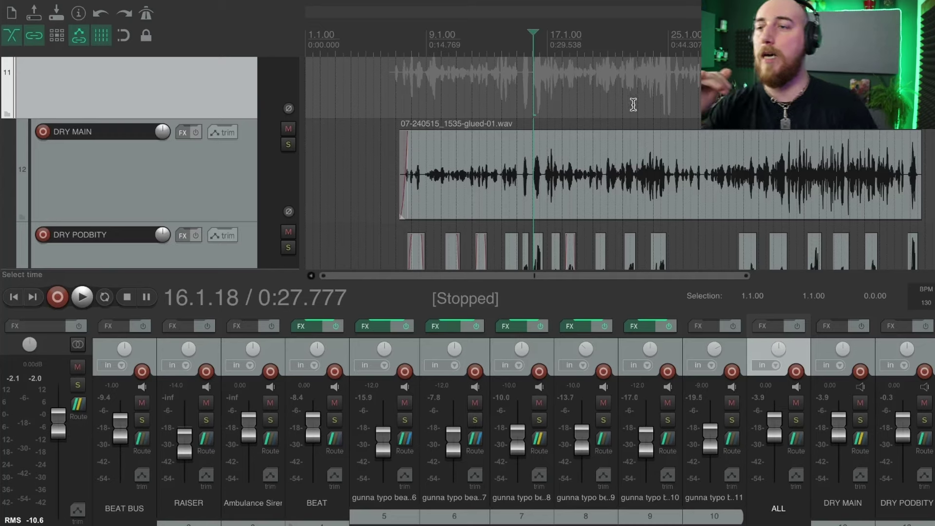
pyautogui.scroll(5, 685, 239)
pyautogui.click(684, 238)
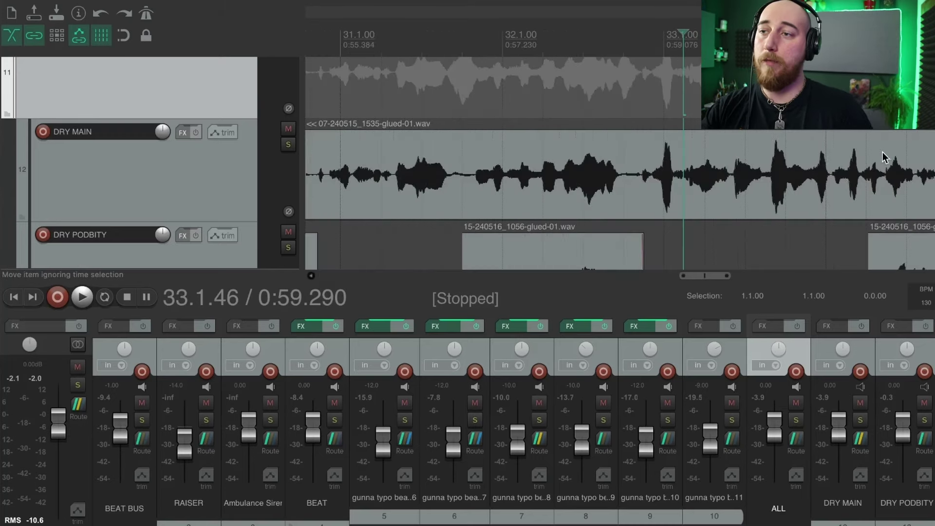
pyautogui.scroll(-5, 800, 164)
pyautogui.scroll(-1, 716, 136)
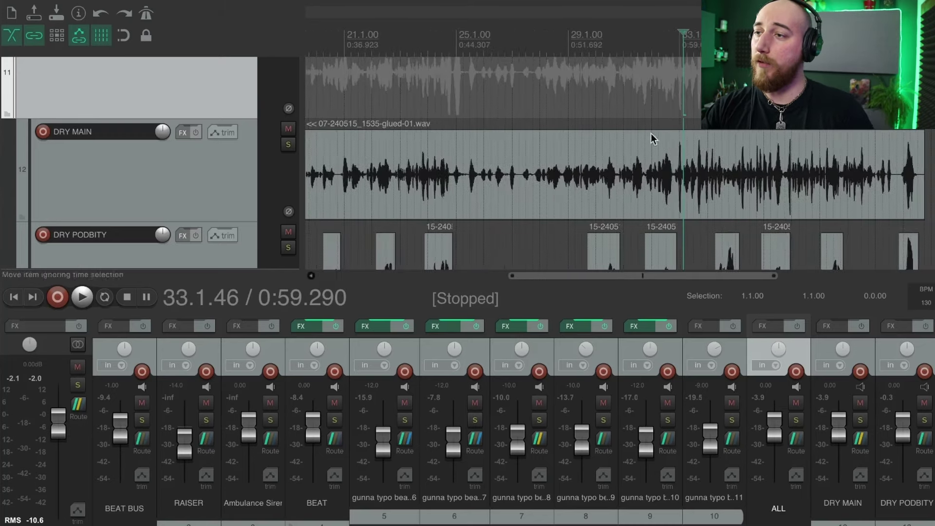
pyautogui.click(477, 114)
pyautogui.scroll(-4, 642, 119)
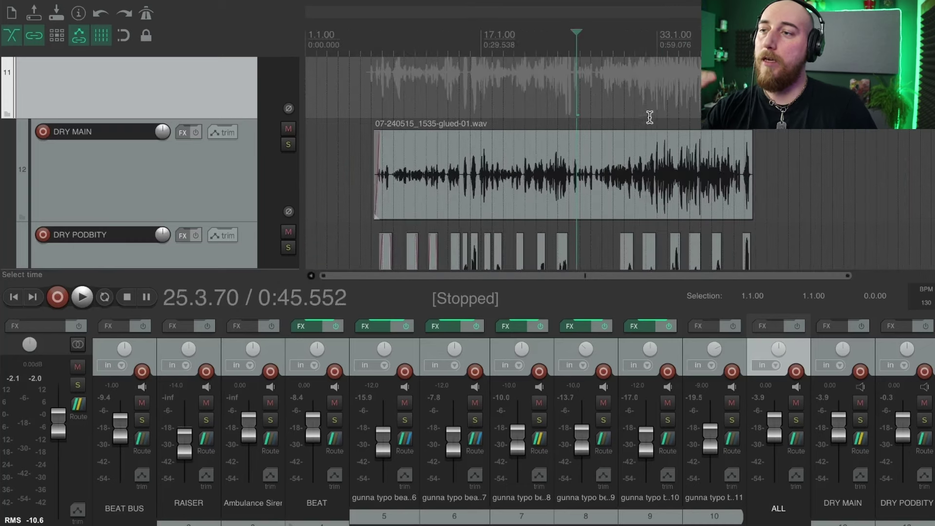
pyautogui.click(659, 111)
pyautogui.scroll(4, 720, 177)
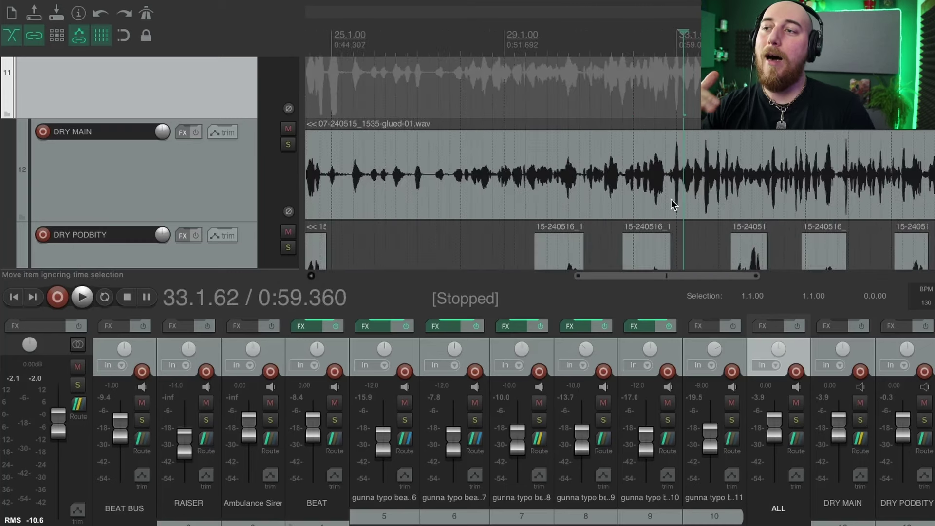
pyautogui.scroll(-4, 672, 200)
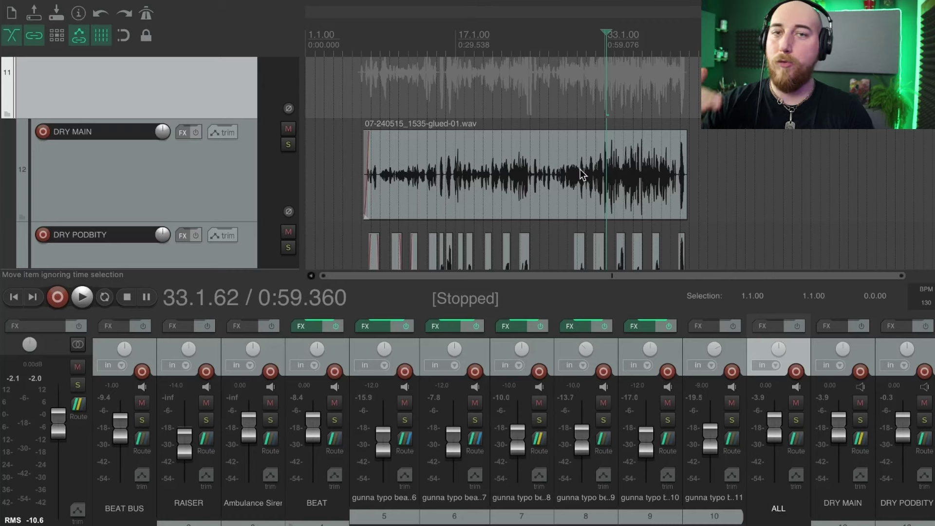
pyautogui.click(430, 107)
pyautogui.scroll(5, 618, 102)
pyautogui.click(397, 102)
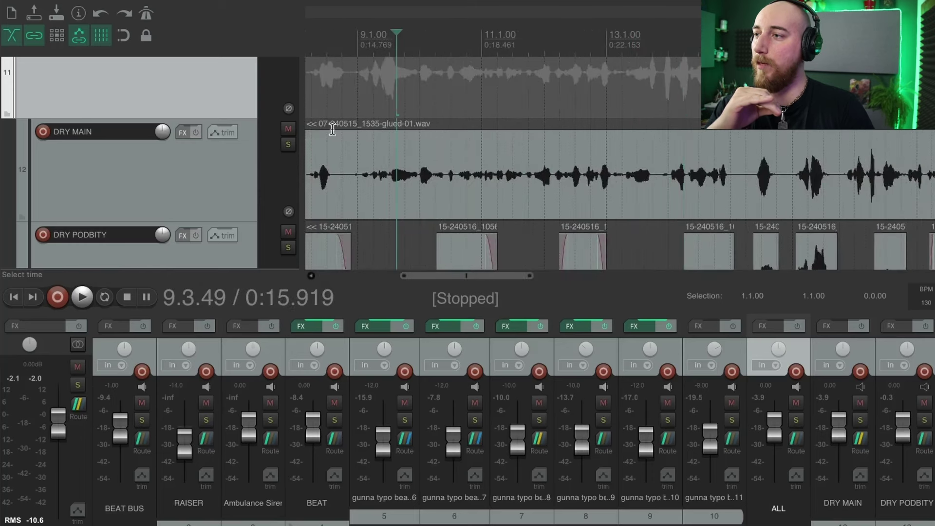
# Step: Solo DRY MAIN and play it from 9.2.39 to about bar 16, resetting its peak reading to check the level
pyautogui.click(288, 145)
pyautogui.click(380, 99)
pyautogui.hscroll(-5, 447, 119)
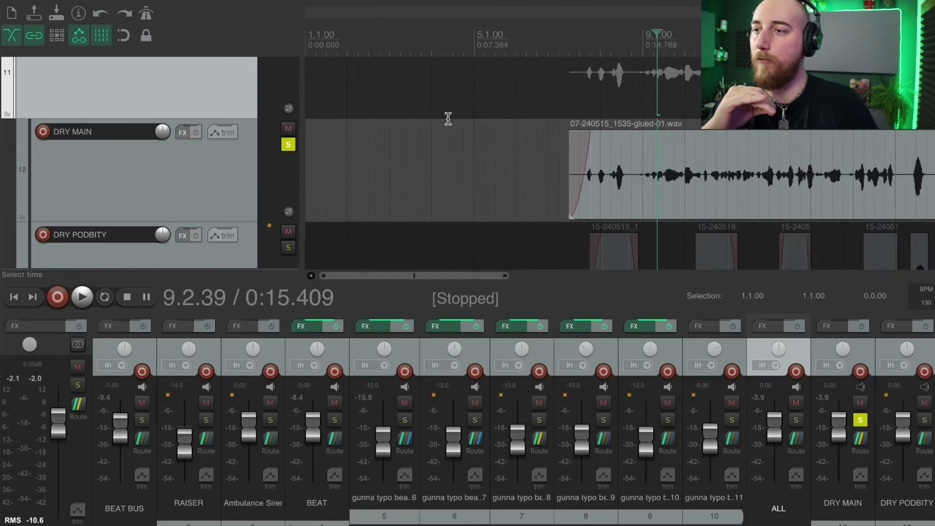
pyautogui.scroll(2, 683, 100)
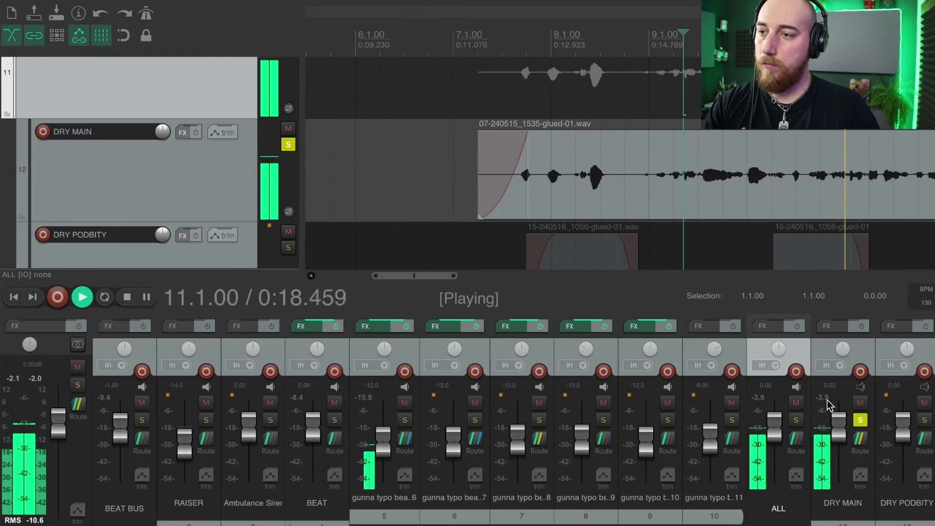
pyautogui.click(827, 396)
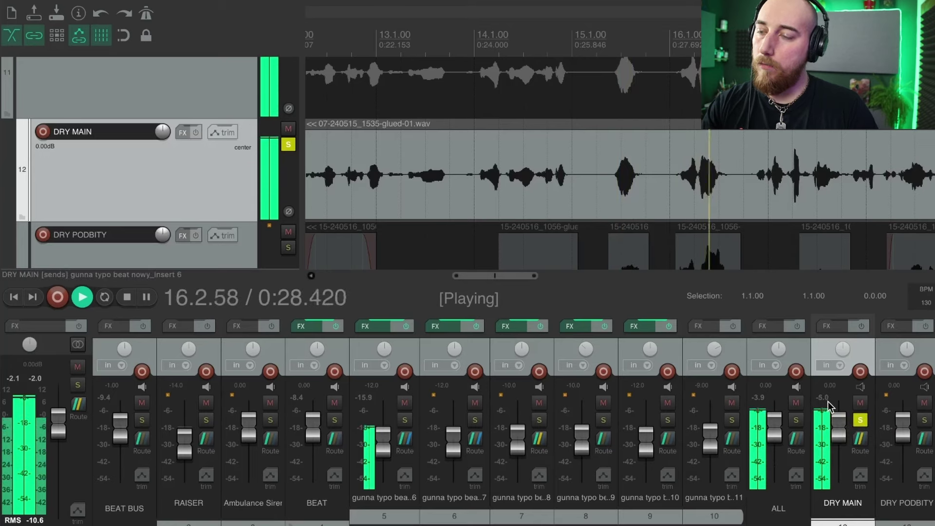
pyautogui.press('space')
pyautogui.scroll(-4, 640, 180)
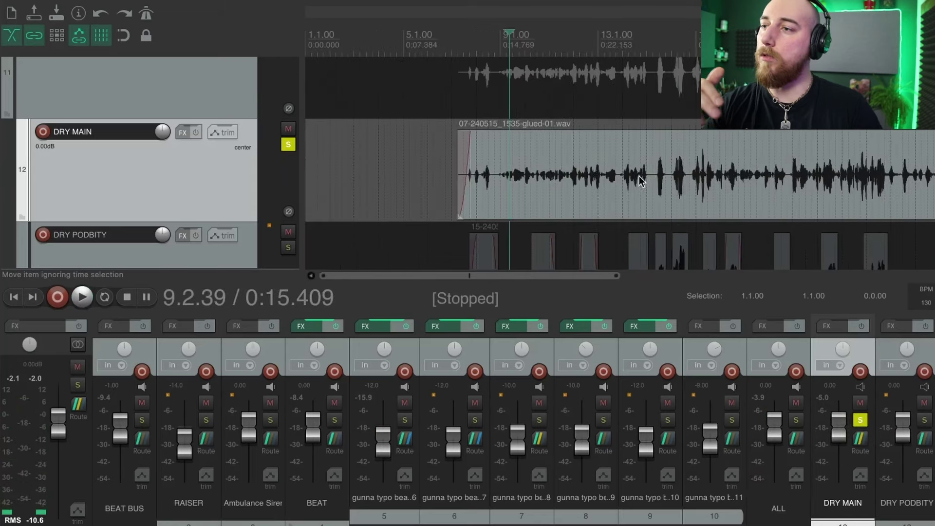
# Step: Play DRY MAIN from about 32.4.49 to check its peak level, and compare the waveform with the section around bar 15
pyautogui.click(581, 79)
pyautogui.scroll(-2, 581, 79)
pyautogui.scroll(6, 816, 175)
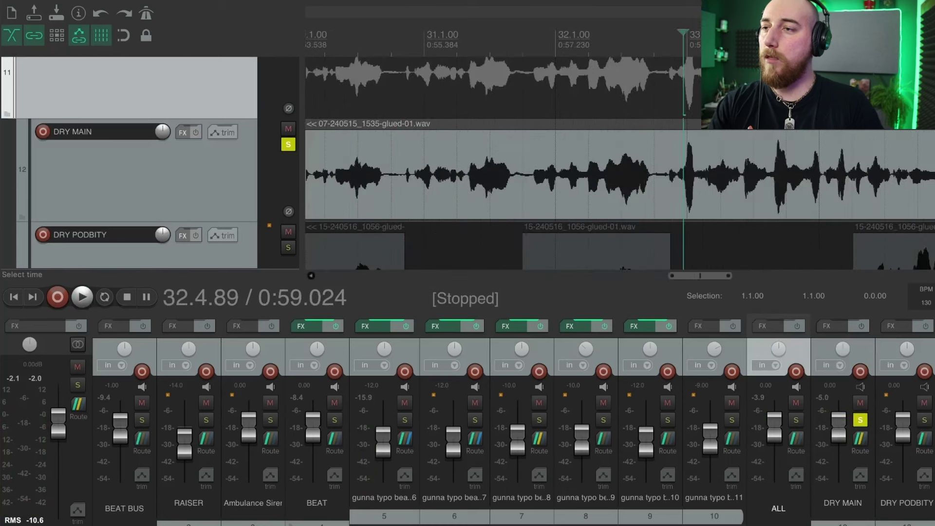
pyautogui.scroll(1, 648, 170)
pyautogui.press('space')
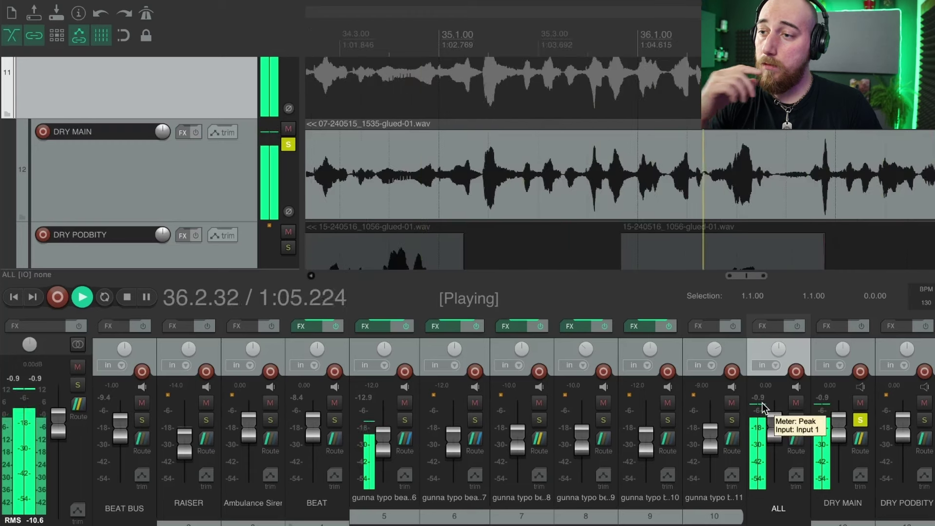
pyautogui.press('space')
pyautogui.scroll(-6, 670, 185)
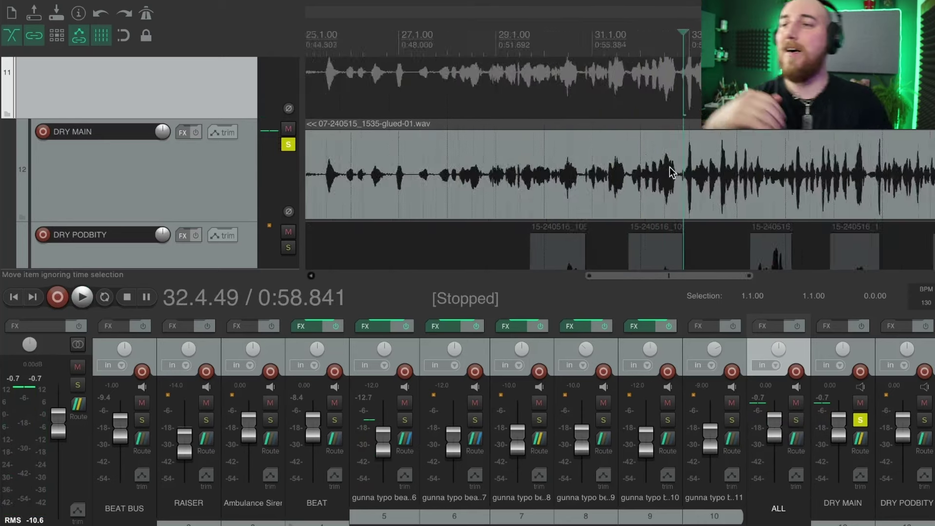
pyautogui.scroll(-2, 663, 160)
pyautogui.click(434, 119)
pyautogui.scroll(8, 627, 102)
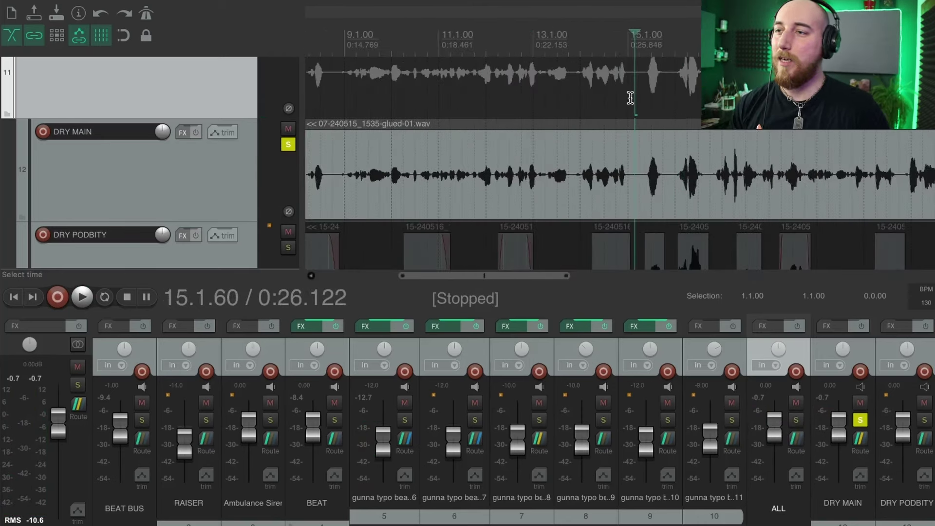
pyautogui.scroll(-3, 631, 98)
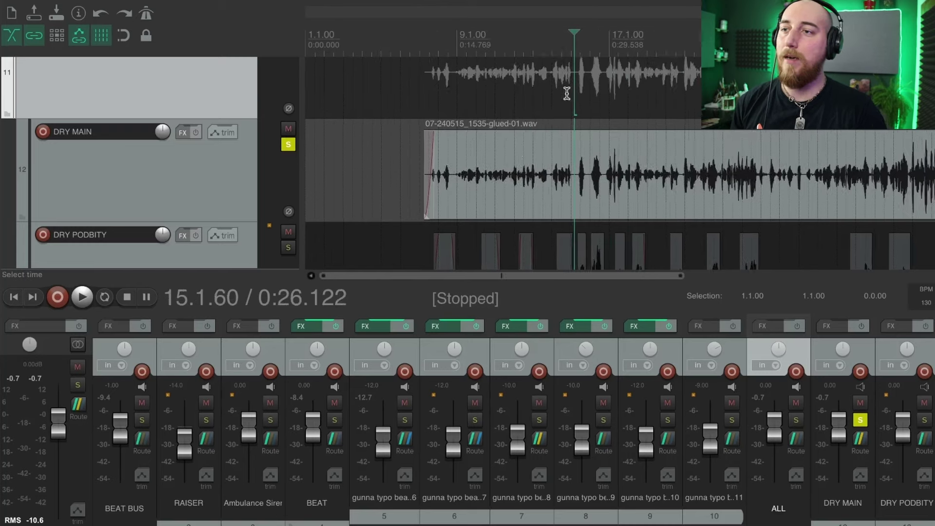
pyautogui.scroll(-2, 564, 94)
# Step: Show the volume envelope of DRY MAIN and switch it to Volume (Pre-FX)
pyautogui.click(219, 189)
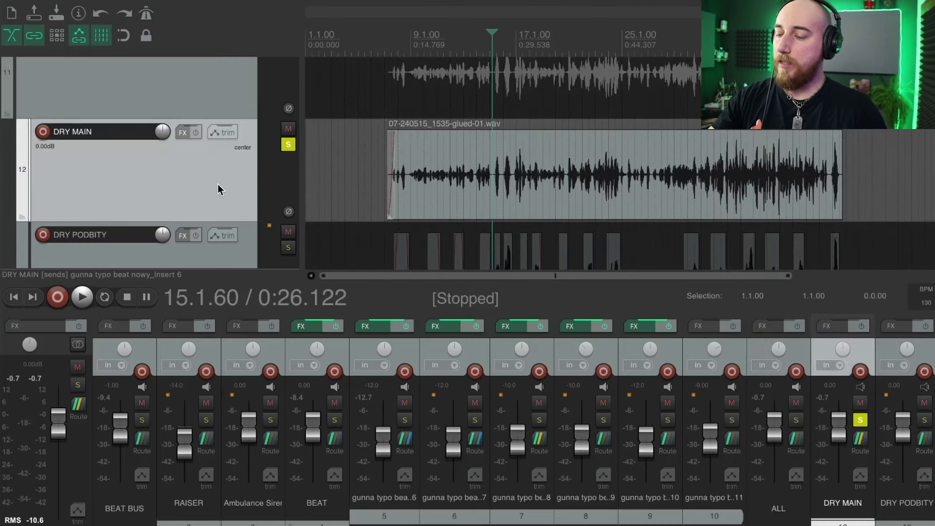
pyautogui.press('v')
pyautogui.scroll(-1, 146, 192)
pyautogui.scroll(1, 145, 204)
pyautogui.scroll(-1, 176, 219)
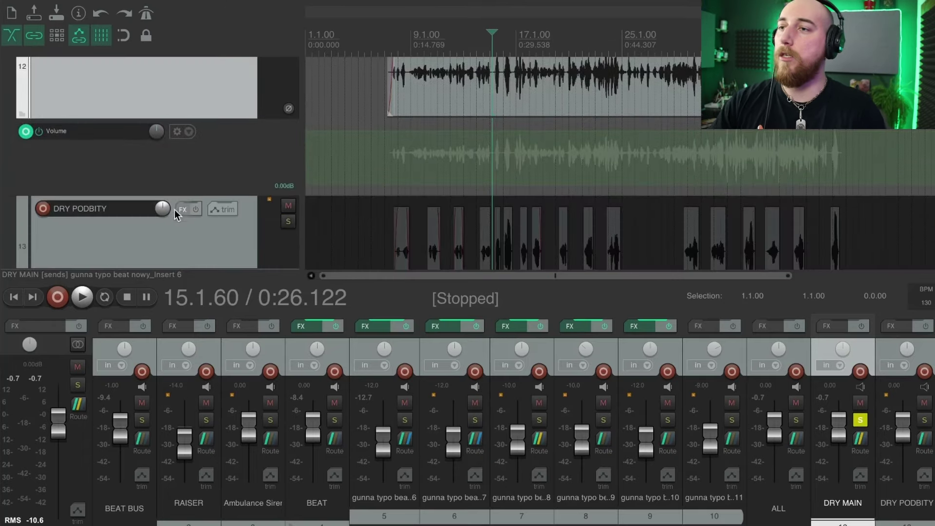
pyautogui.scroll(1, 156, 163)
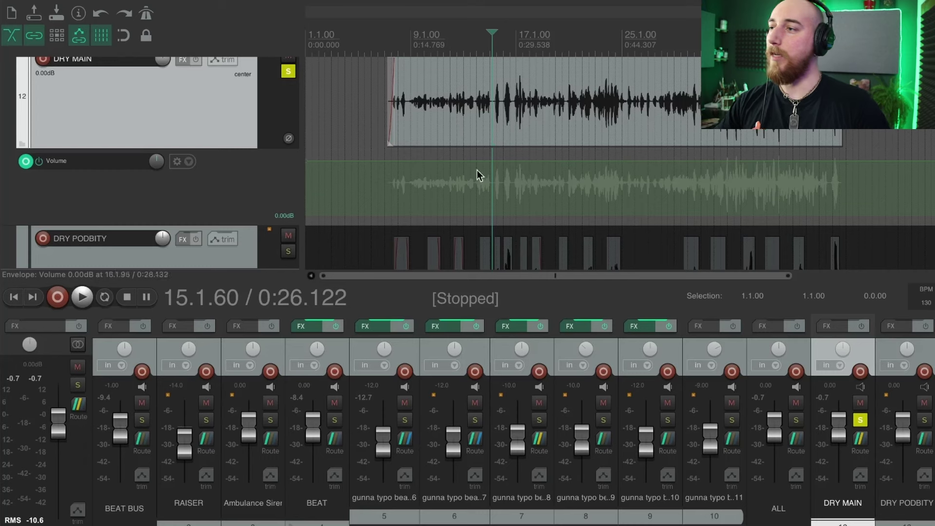
pyautogui.click(74, 160)
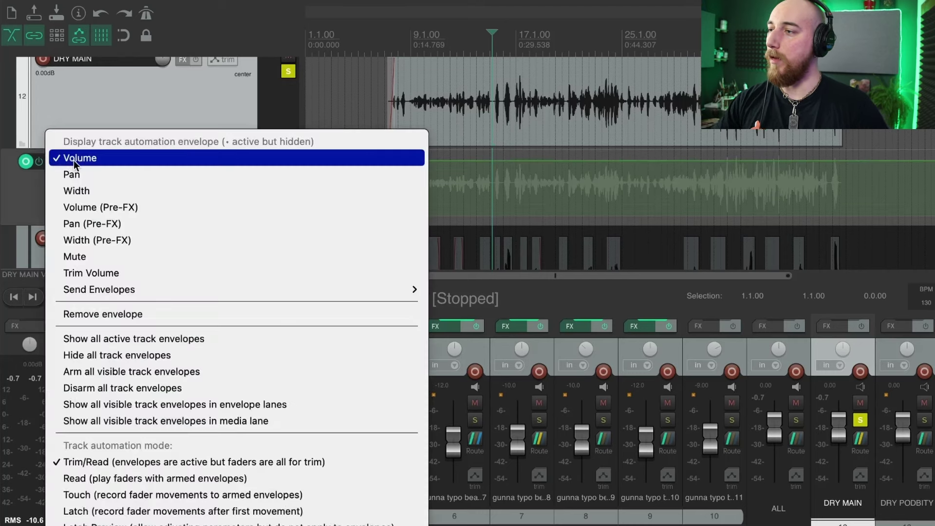
pyautogui.click(141, 208)
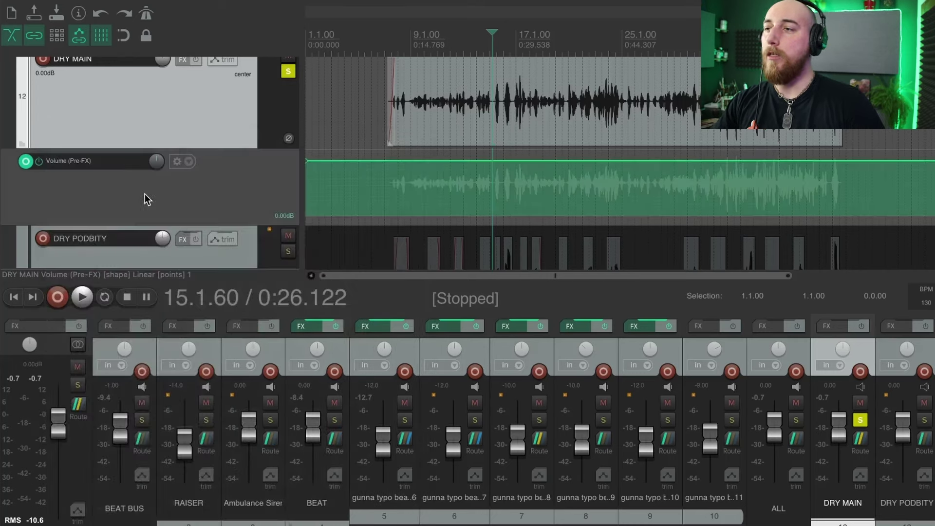
# Step: Add points to DRY MAIN's pre-FX volume envelope at about bar 15 and raise the section before them
pyautogui.click(402, 147)
pyautogui.scroll(6, 451, 153)
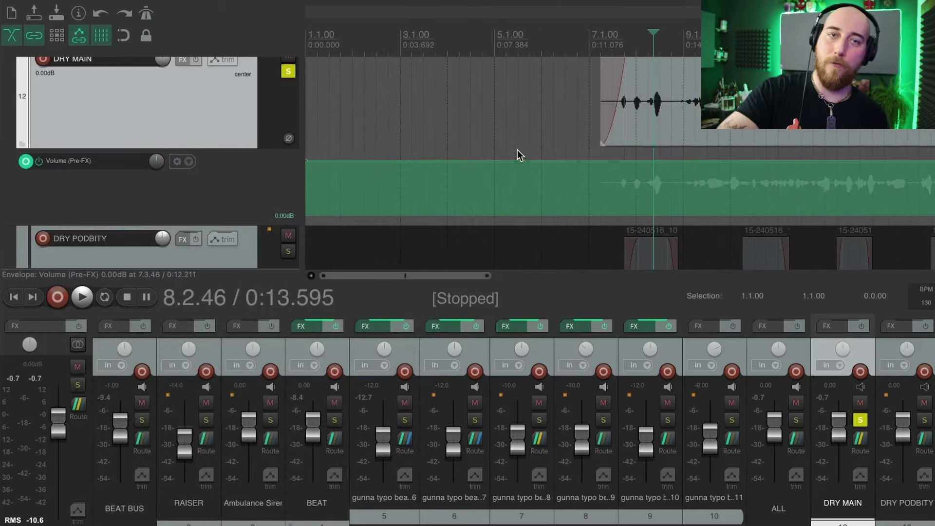
pyautogui.scroll(-1, 516, 150)
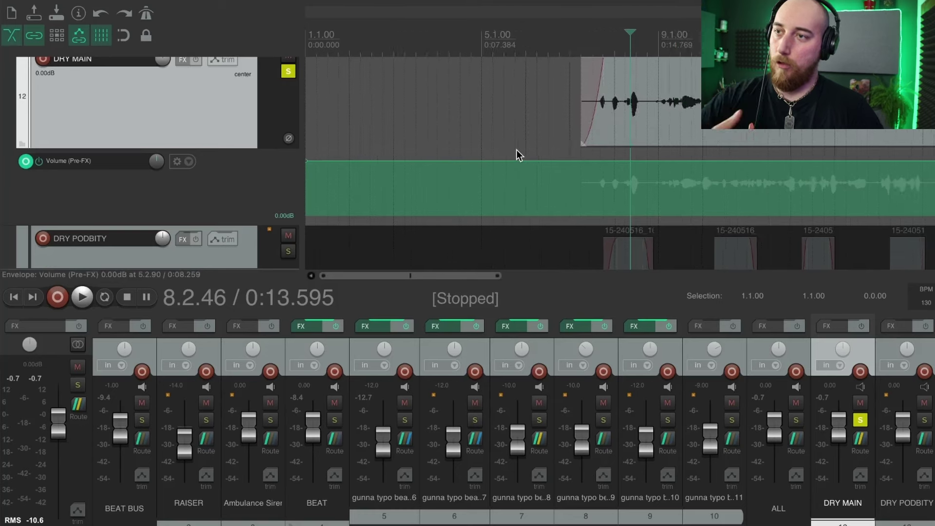
pyautogui.moveTo(886, 161); pyautogui.dragTo(896, 160)
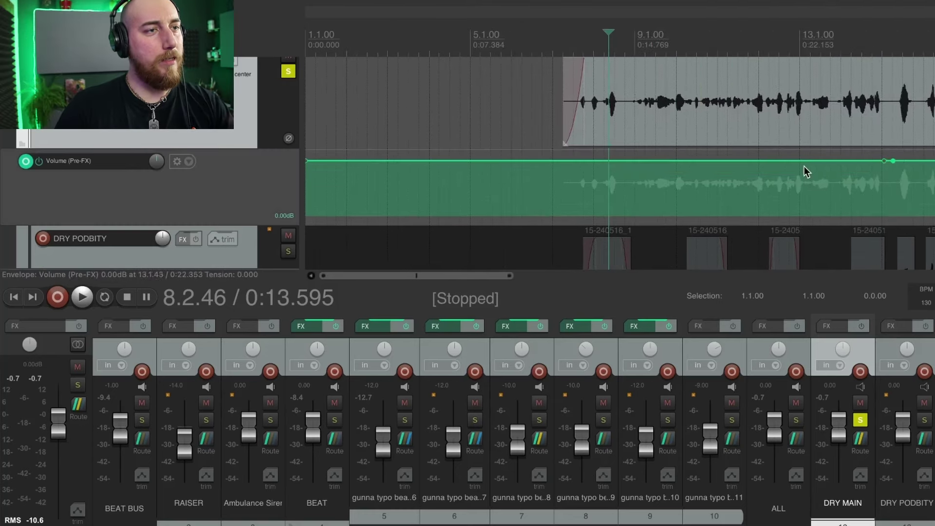
pyautogui.moveTo(781, 160); pyautogui.dragTo(780, 142)
pyautogui.scroll(-2, 776, 124)
pyautogui.moveTo(471, 152)
pyautogui.mouseDown()
pyautogui.moveTo(468, 145)
pyautogui.moveTo(467, 159)
pyautogui.mouseUp()
# Step: Add pre-FX envelope points at about 17.2 and 20.4 on DRY MAIN and raise the section between them to +1.20 dB
pyautogui.scroll(5, 606, 152)
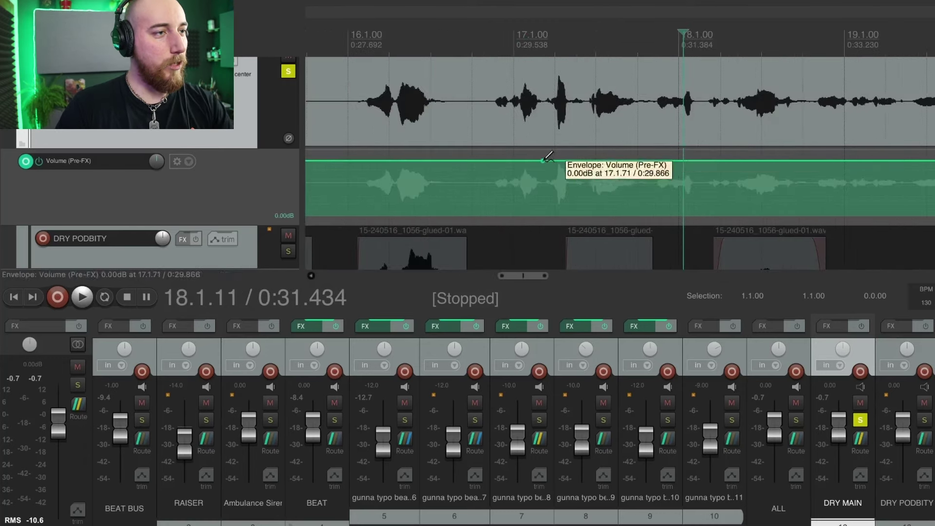
pyautogui.scroll(-2, 580, 160)
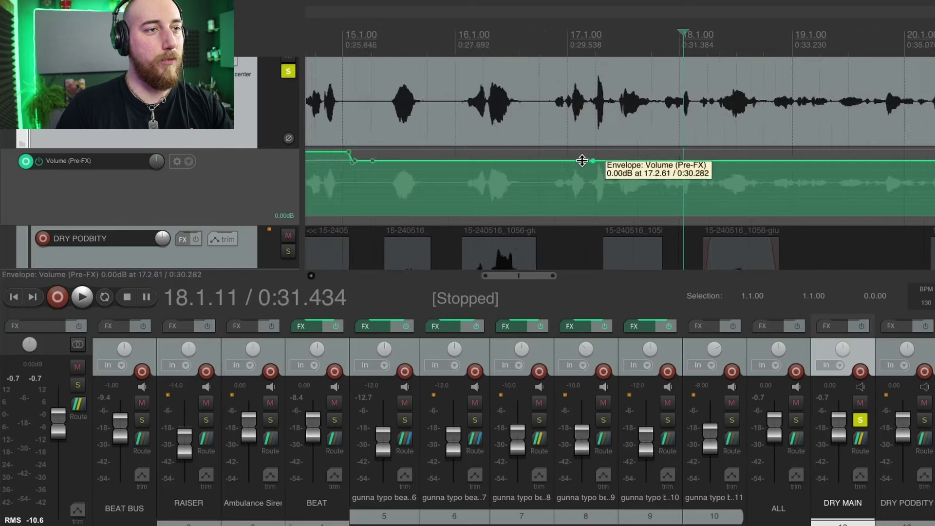
pyautogui.scroll(-2, 583, 160)
pyautogui.click(767, 148)
pyautogui.scroll(-1, 754, 154)
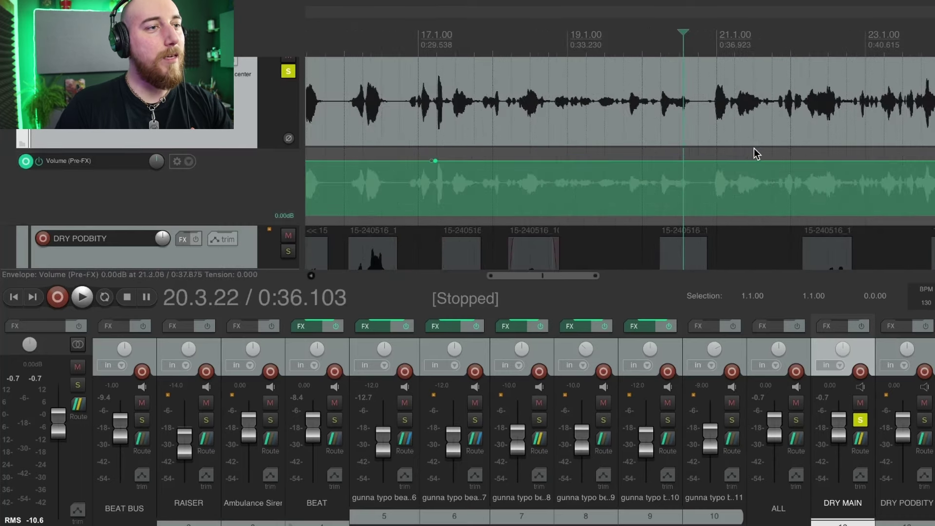
pyautogui.scroll(3, 754, 154)
pyautogui.scroll(-5, 653, 172)
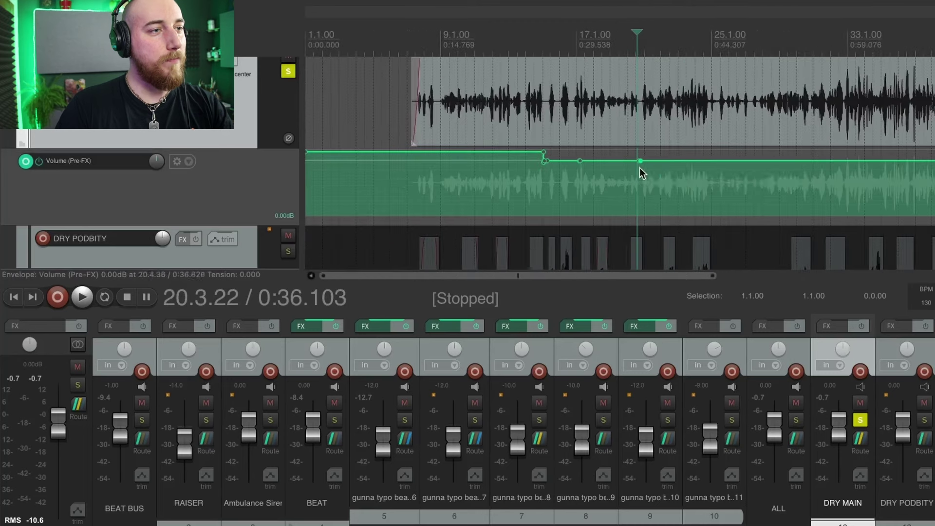
pyautogui.moveTo(611, 160); pyautogui.dragTo(612, 157)
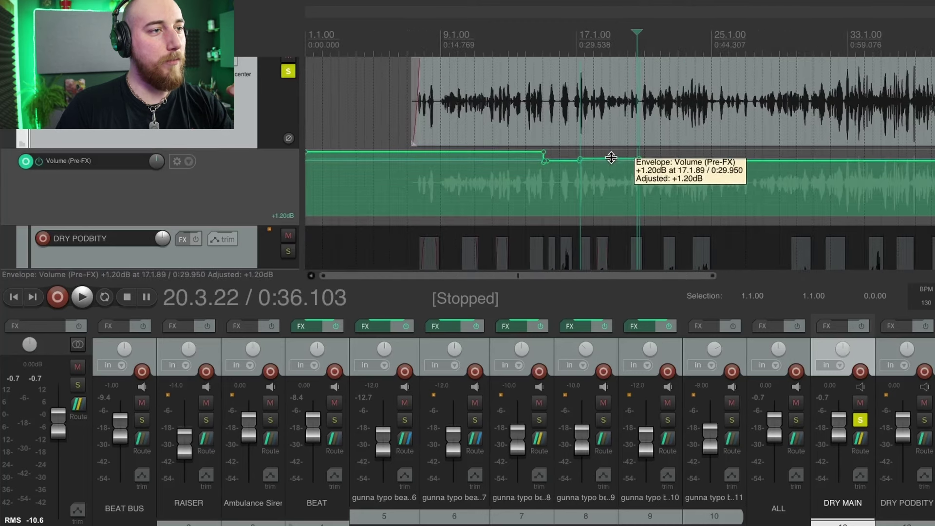
# Step: Lower the envelope section after 17.2 to about -2.20 dB, and raise its part from about 18.3.76 to 20.4 above 0 dB
pyautogui.scroll(3, 611, 158)
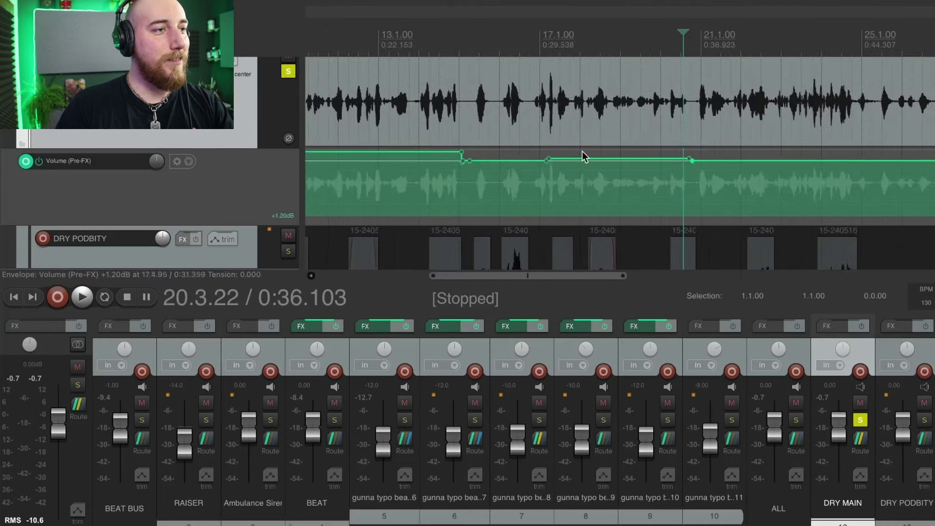
pyautogui.moveTo(622, 153); pyautogui.dragTo(595, 172)
pyautogui.click(608, 157)
pyautogui.scroll(5, 684, 164)
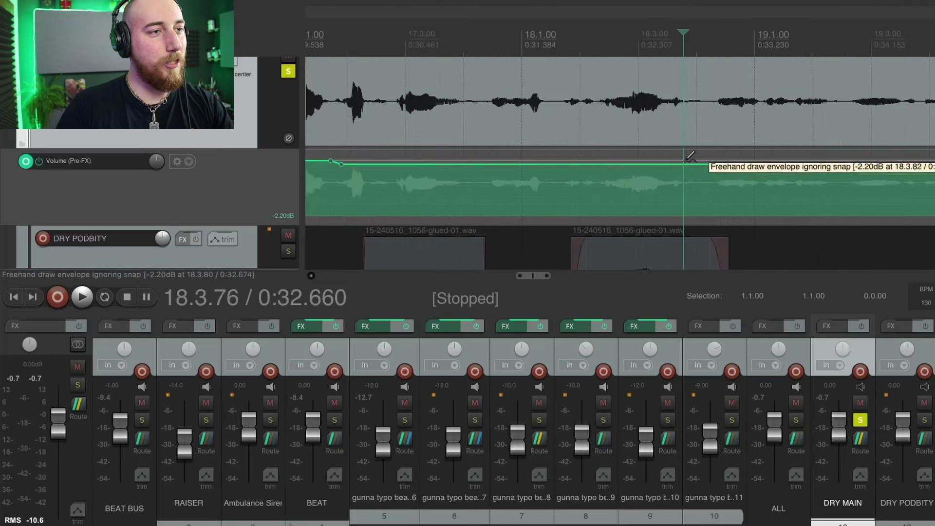
pyautogui.scroll(-3, 720, 168)
pyautogui.moveTo(736, 167); pyautogui.dragTo(737, 149)
pyautogui.moveTo(634, 163); pyautogui.dragTo(715, 155)
pyautogui.scroll(-3, 655, 150)
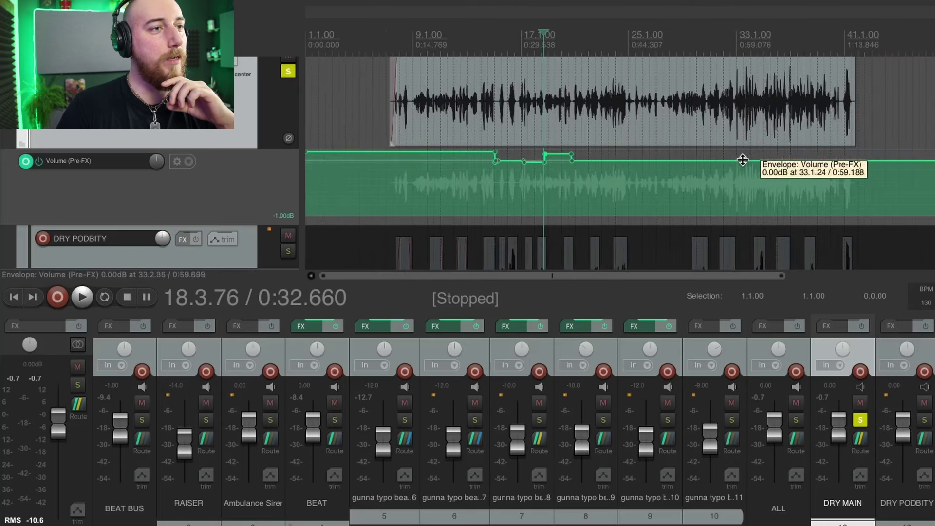
# Step: Add pre-FX envelope points on DRY MAIN at about 25.4 and 27.3 and raise the section between them to +3.20 dB
pyautogui.scroll(-2, 715, 155)
pyautogui.click(797, 160)
pyautogui.scroll(4, 797, 160)
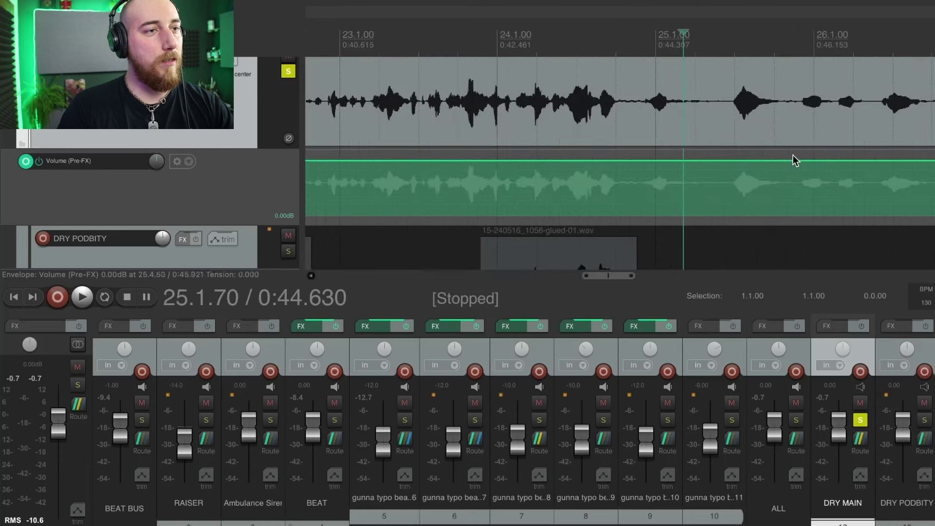
pyautogui.scroll(2, 740, 161)
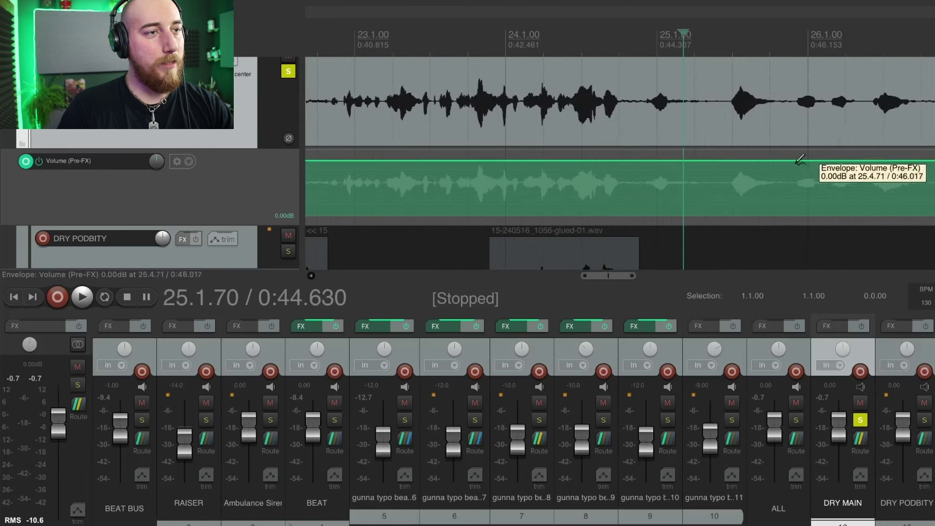
pyautogui.scroll(1, 750, 168)
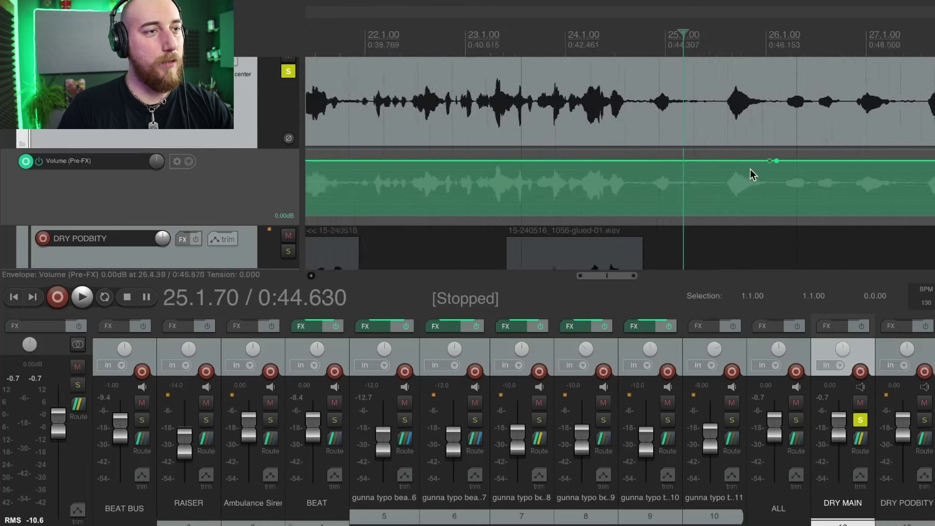
pyautogui.scroll(-2, 800, 159)
pyautogui.click(779, 159)
pyautogui.scroll(2, 748, 157)
pyautogui.click(591, 160)
pyautogui.scroll(-3, 548, 177)
pyautogui.moveTo(592, 161); pyautogui.dragTo(599, 153)
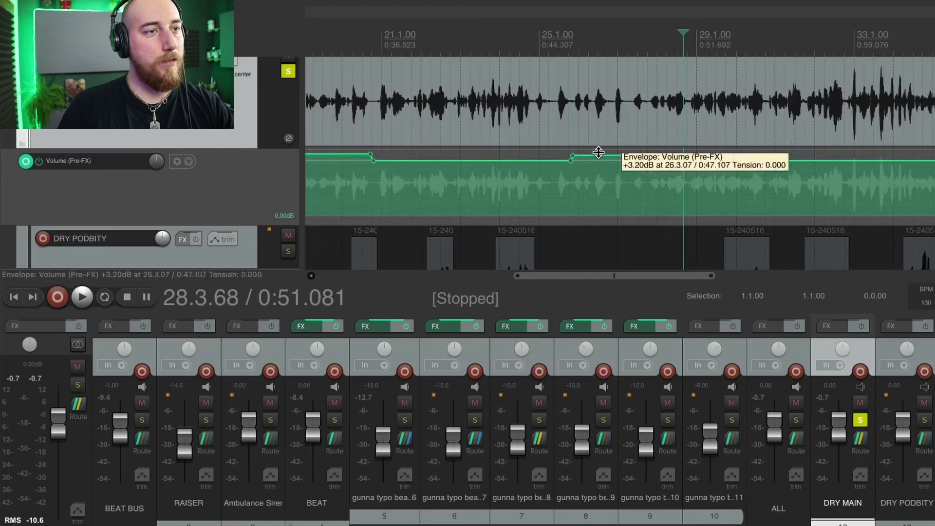
# Step: Add pre-FX envelope points just before bar 33 on DRY MAIN and lower everything after them to -3.60 dB
pyautogui.scroll(5, 662, 156)
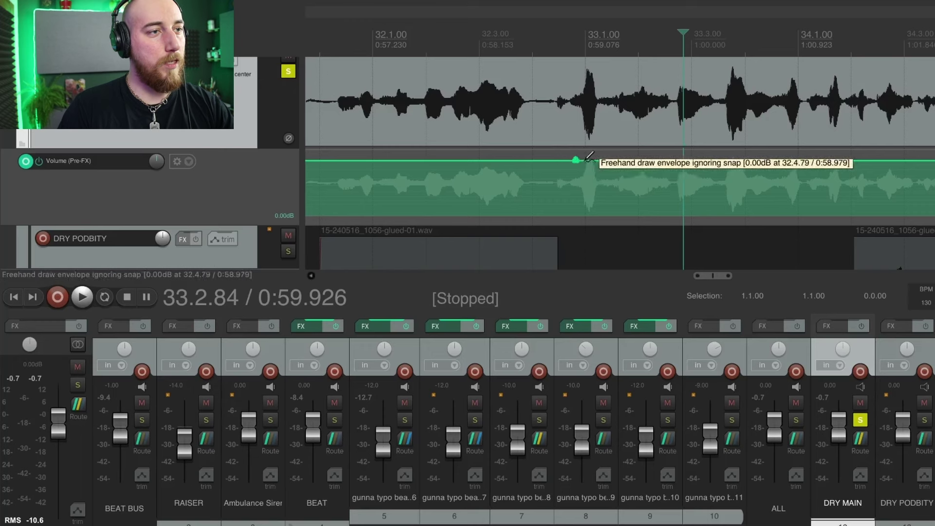
pyautogui.scroll(-4, 686, 164)
pyautogui.scroll(-1, 779, 161)
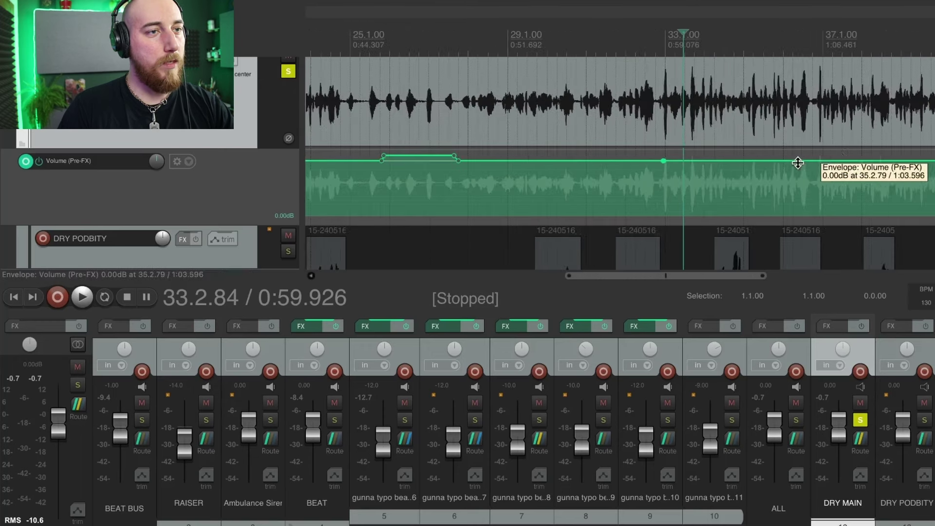
pyautogui.moveTo(878, 158); pyautogui.dragTo(879, 171)
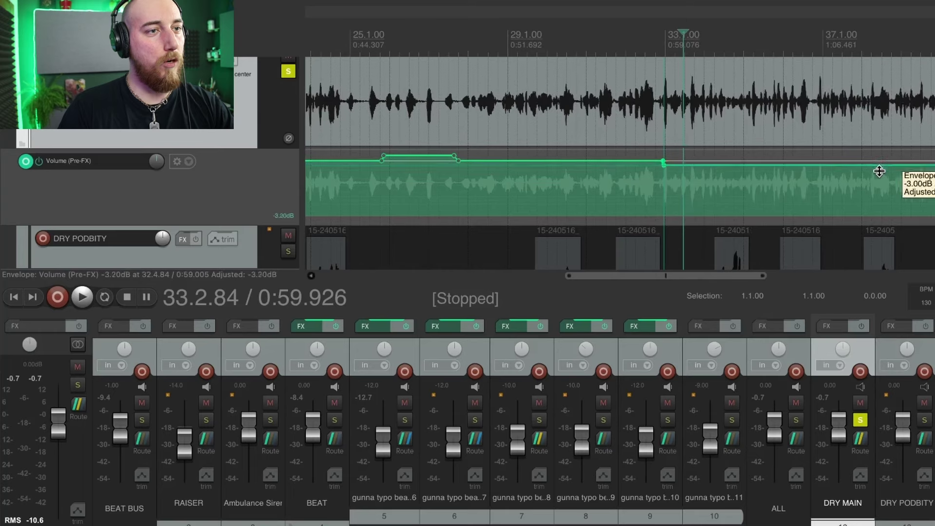
pyautogui.scroll(-5, 814, 142)
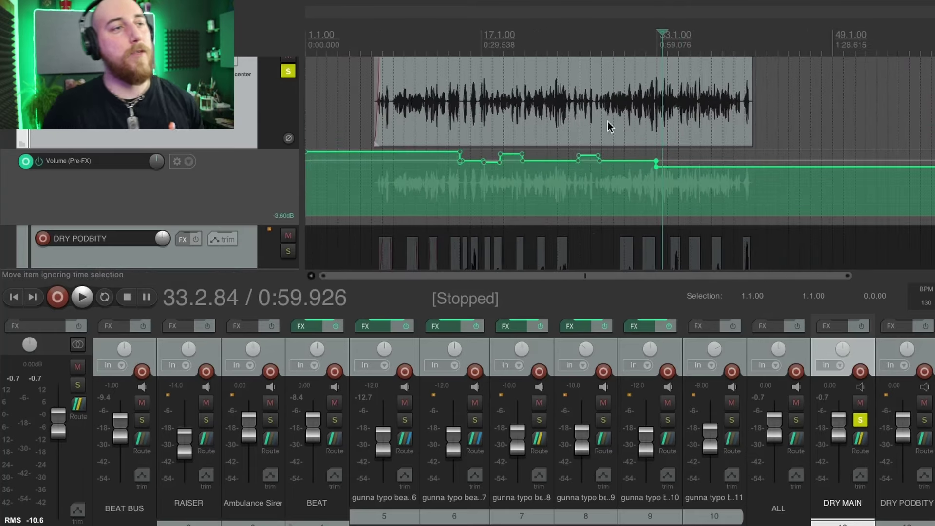
pyautogui.scroll(-1, 575, 121)
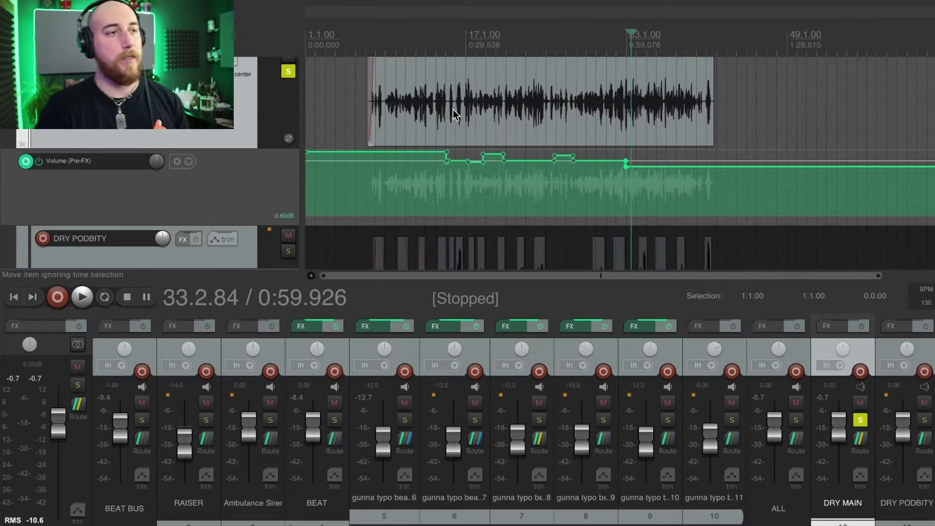
pyautogui.click(470, 51)
pyautogui.scroll(3, 650, 98)
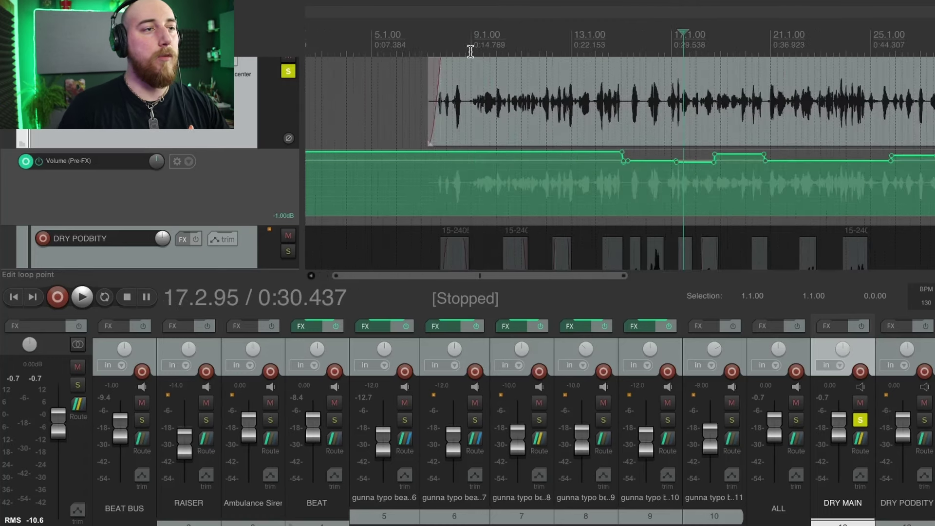
pyautogui.scroll(-3, 650, 98)
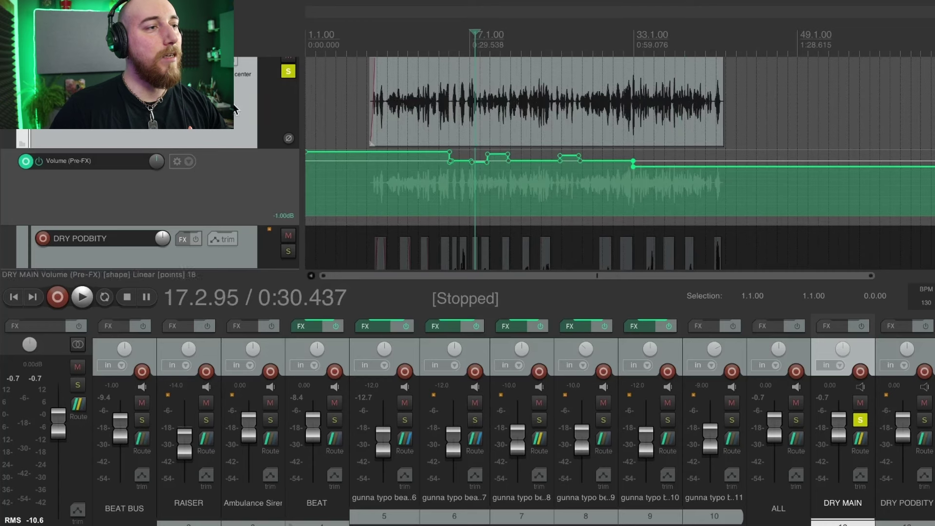
# Step: Clear the solo on DRY MAIN and lower the item volume of the DRY PODBITY clip at bar 16 to -5.39 dB
pyautogui.scroll(-2, 235, 108)
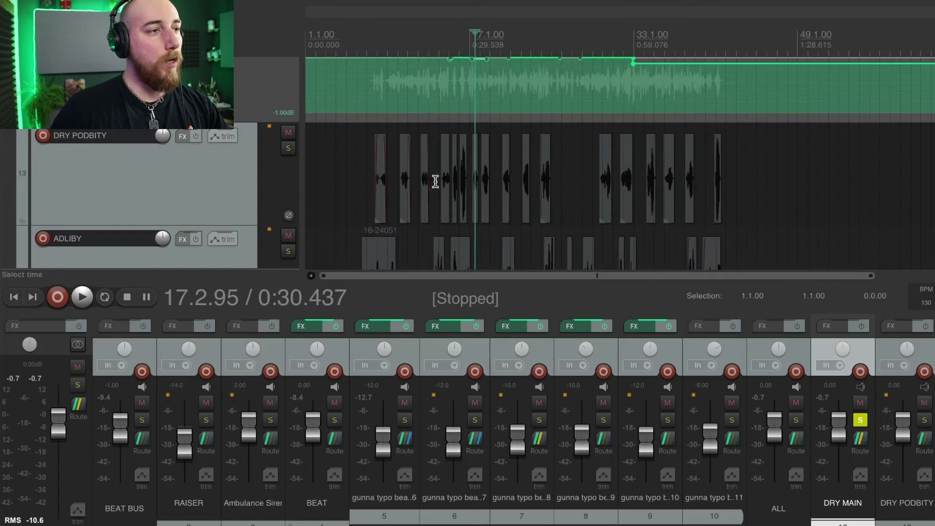
pyautogui.click(466, 192)
pyautogui.scroll(8, 492, 188)
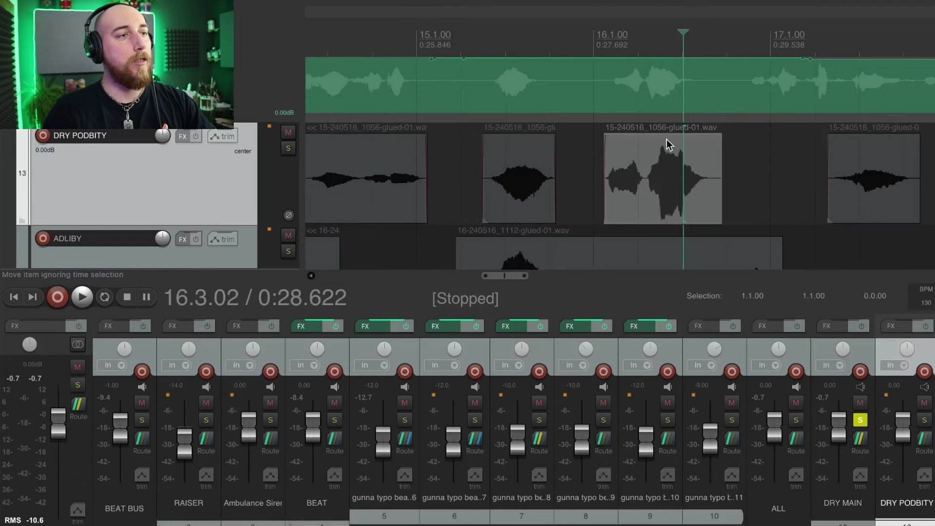
pyautogui.click(291, 150)
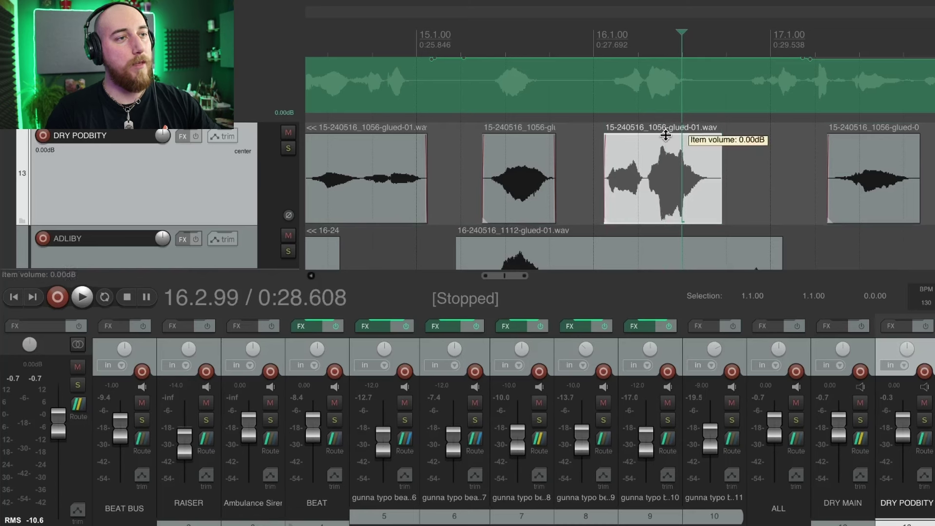
pyautogui.click(666, 135)
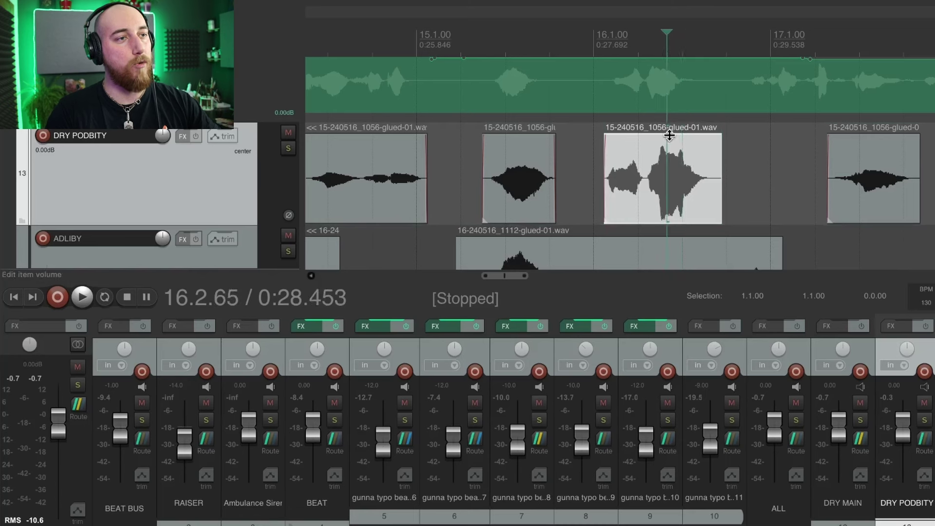
pyautogui.moveTo(671, 140); pyautogui.dragTo(673, 168)
pyautogui.scroll(-5, 673, 168)
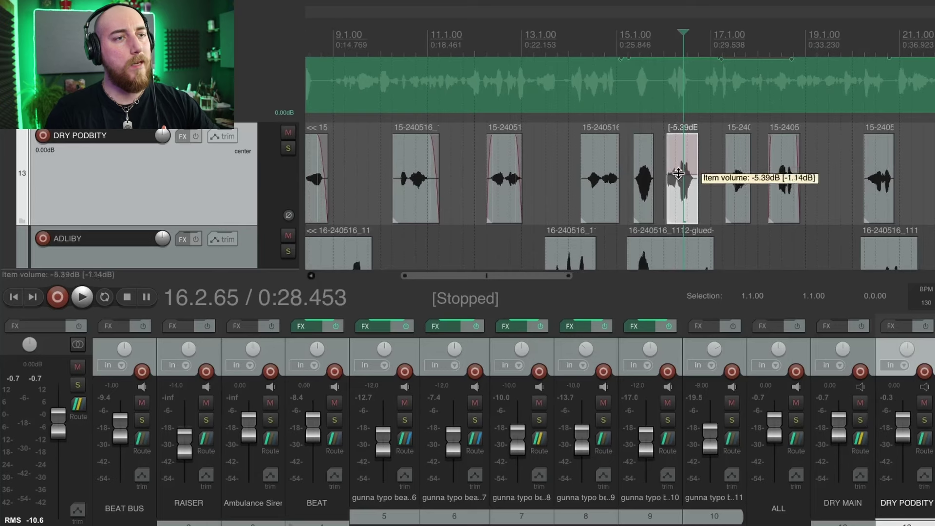
# Step: Lower the item volume of the DRY PODBITY clip at about 34.3 to -4.36 dB
pyautogui.scroll(-4, 679, 173)
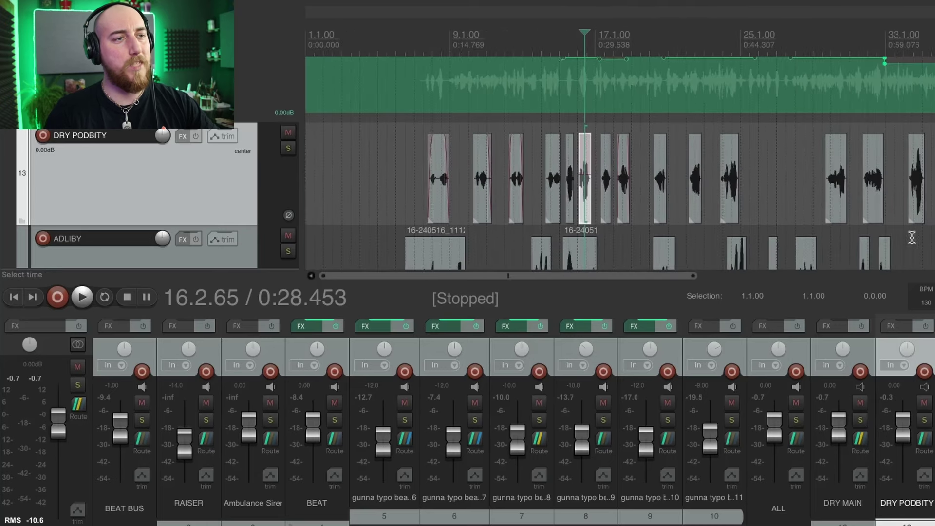
pyautogui.click(912, 237)
pyautogui.scroll(8, 912, 238)
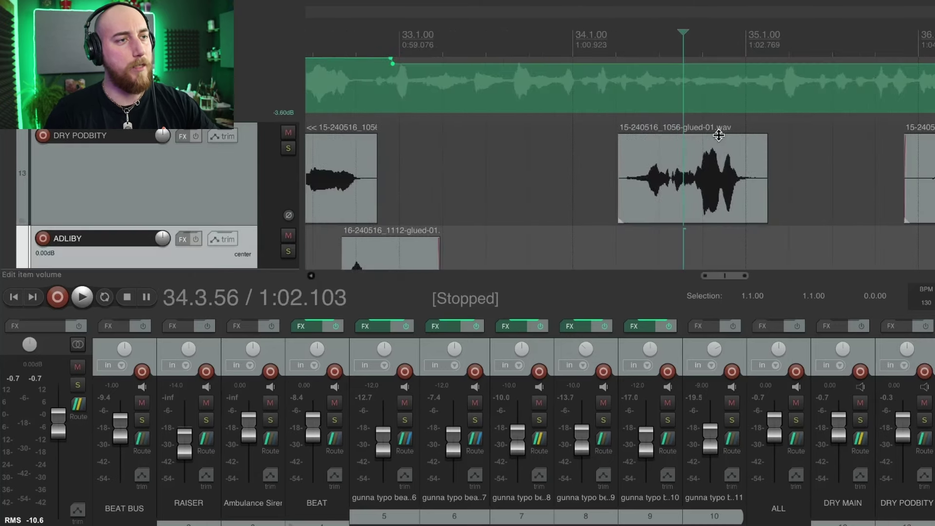
pyautogui.click(719, 135)
pyautogui.moveTo(718, 135); pyautogui.dragTo(720, 170)
pyautogui.scroll(-1, 720, 171)
pyautogui.scroll(-4, 719, 171)
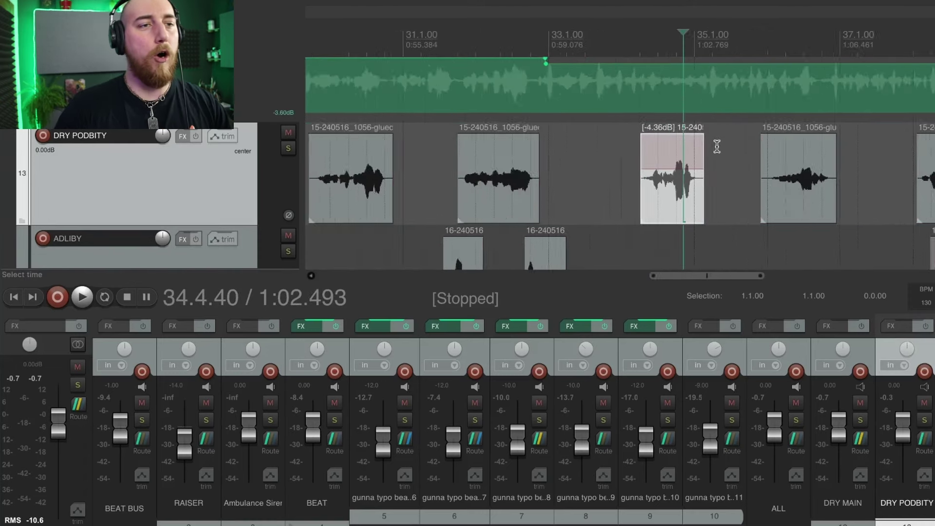
# Step: Reduce the item volume of the last DRY PODBITY clip, around bar 41
pyautogui.click(682, 170)
pyautogui.scroll(4, 790, 164)
pyautogui.scroll(2, 789, 163)
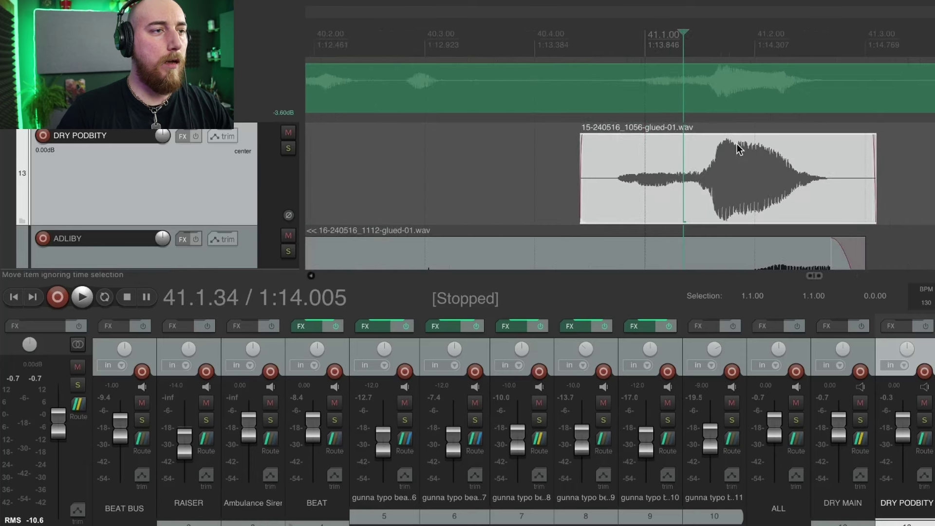
pyautogui.moveTo(739, 134); pyautogui.dragTo(735, 180)
pyautogui.scroll(-5, 735, 167)
pyautogui.scroll(-6, 730, 160)
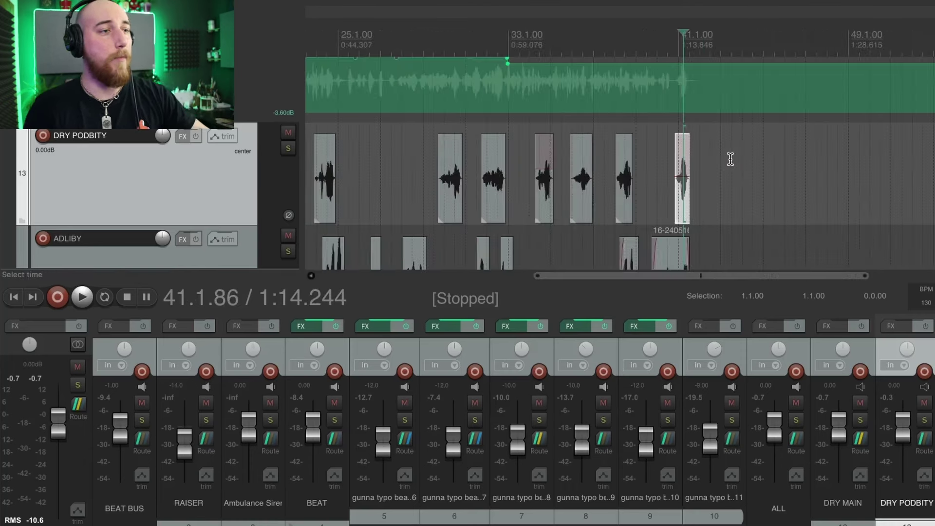
# Step: Split the ADLIBY clip at about 16.1.08 and lower the item volume of its first part to -5.39 dB
pyautogui.click(459, 235)
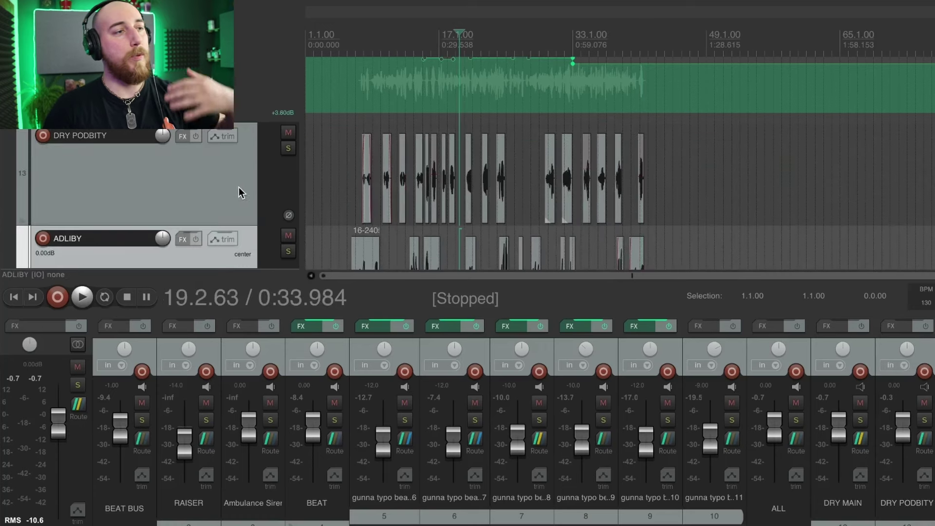
pyautogui.scroll(-3, 239, 187)
pyautogui.scroll(7, 377, 243)
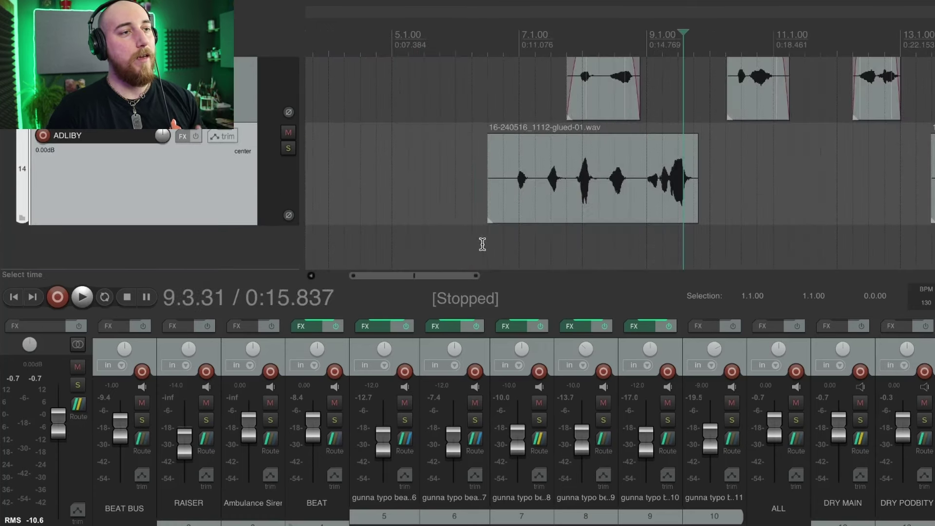
pyautogui.scroll(-2, 639, 231)
pyautogui.scroll(4, 816, 224)
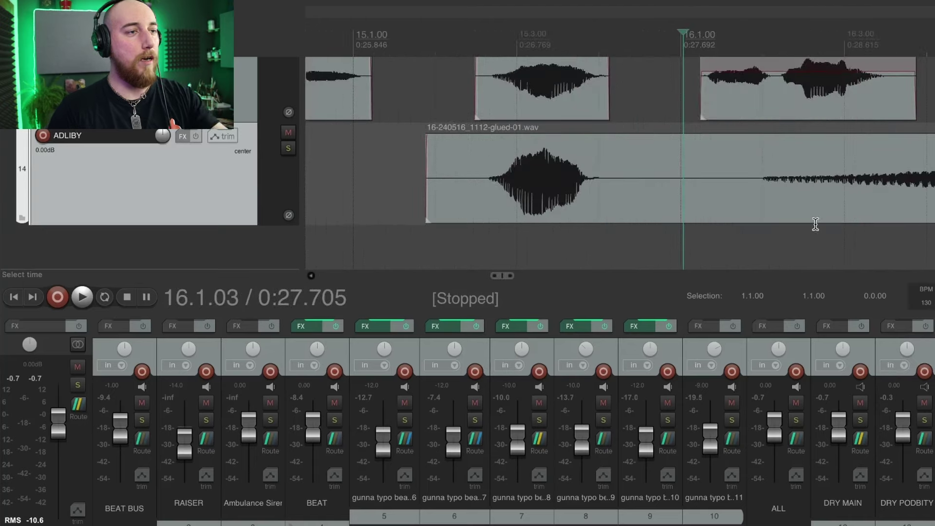
pyautogui.click(688, 195)
pyautogui.press('s')
pyautogui.moveTo(599, 131); pyautogui.dragTo(603, 174)
pyautogui.scroll(-8, 637, 176)
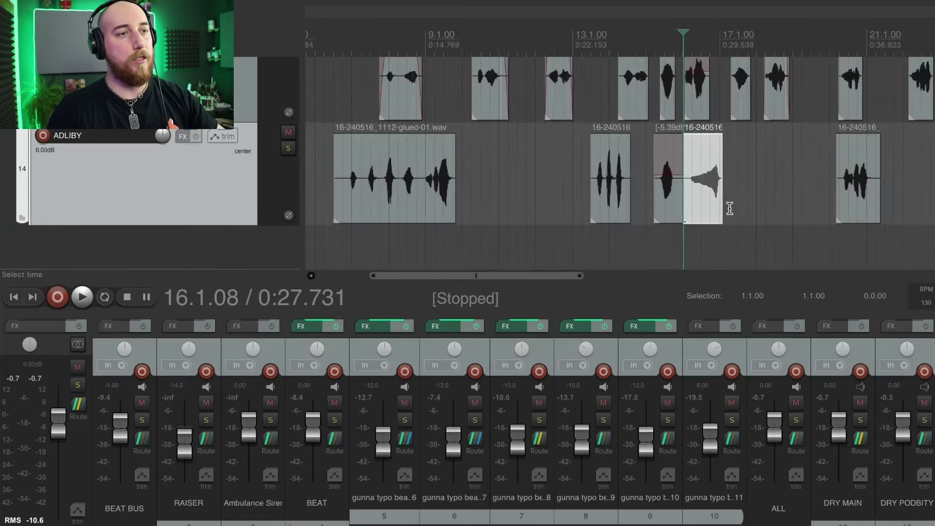
# Step: Solo ADLIBY and give its three-burst clip before bar 25 a fade-in ending at about 24.2.8
pyautogui.click(897, 248)
pyautogui.scroll(6, 843, 241)
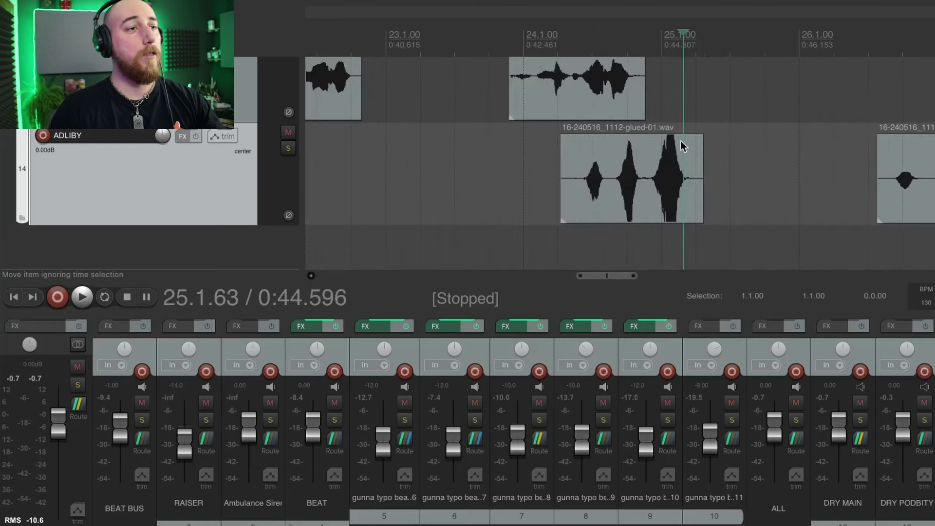
pyautogui.click(681, 178)
pyautogui.scroll(6, 681, 177)
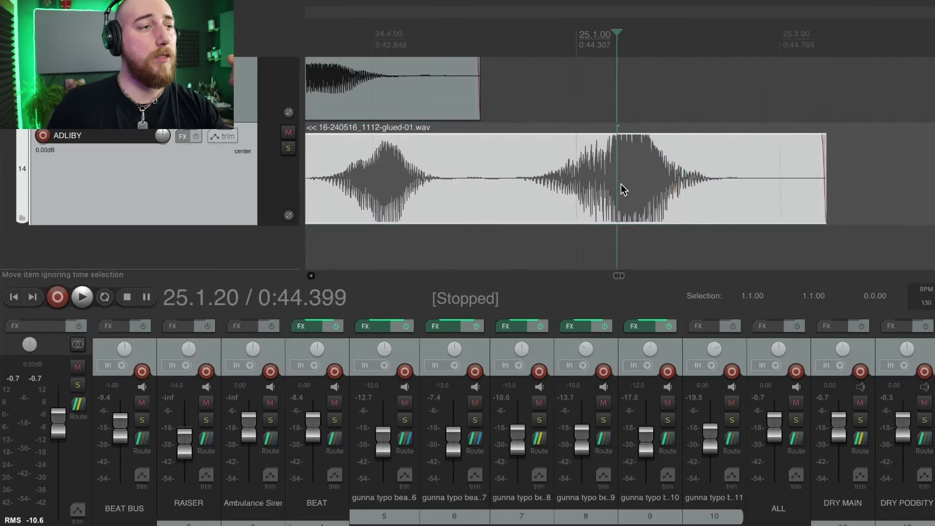
pyautogui.scroll(-3, 623, 189)
pyautogui.click(437, 244)
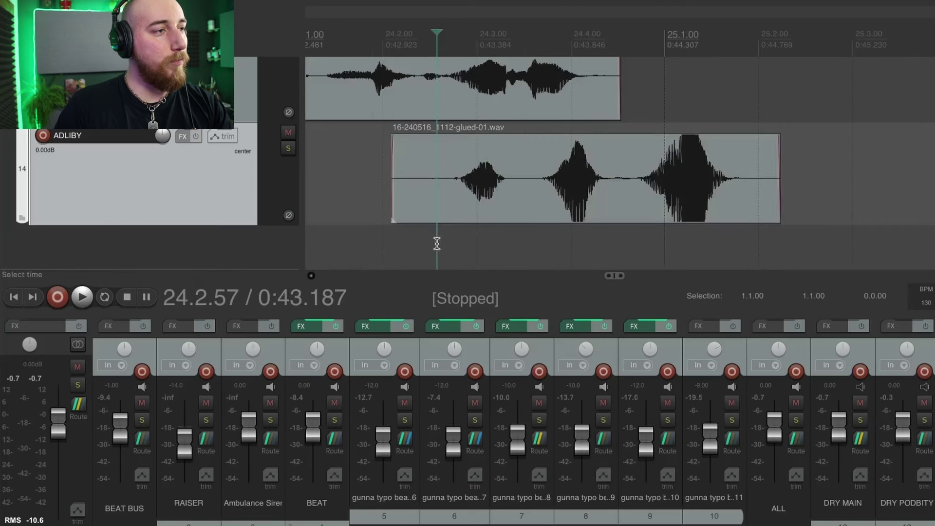
pyautogui.click(288, 148)
pyautogui.moveTo(394, 140); pyautogui.dragTo(456, 142)
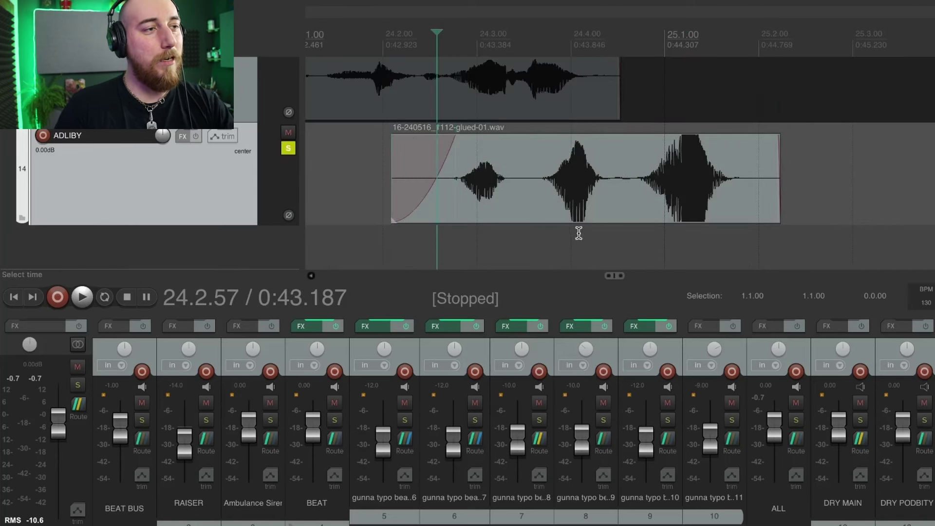
# Step: Play back the soloed ADLIBY clip and place the cursor at about 24.4.8, before its loudest burst
pyautogui.press('space')
pyautogui.click(641, 237)
pyautogui.click(642, 236)
pyautogui.press('space')
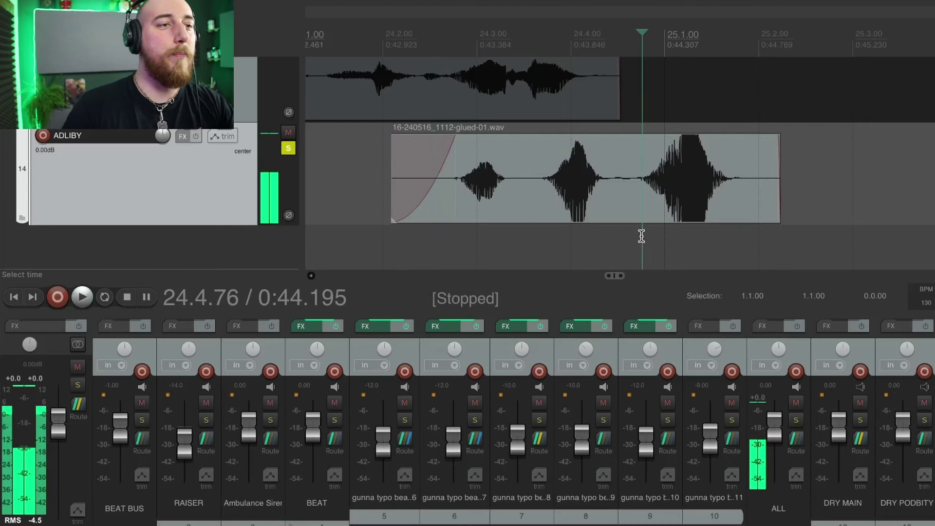
# Step: Add a fade-out from about 25.1.8 to the same ADLIBY clip and lower its item volume to -5.39 dB
pyautogui.moveTo(779, 142); pyautogui.dragTo(740, 142)
pyautogui.moveTo(672, 135); pyautogui.dragTo(675, 166)
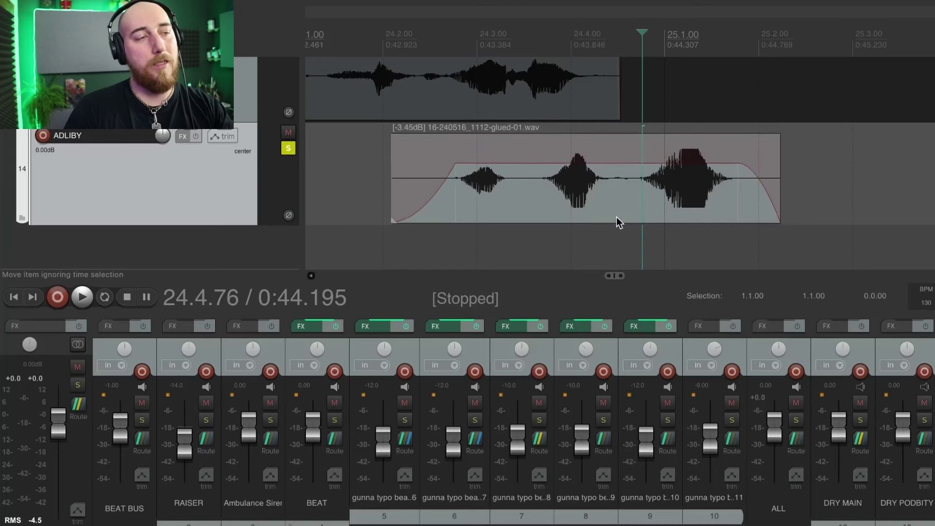
pyautogui.scroll(-5, 635, 207)
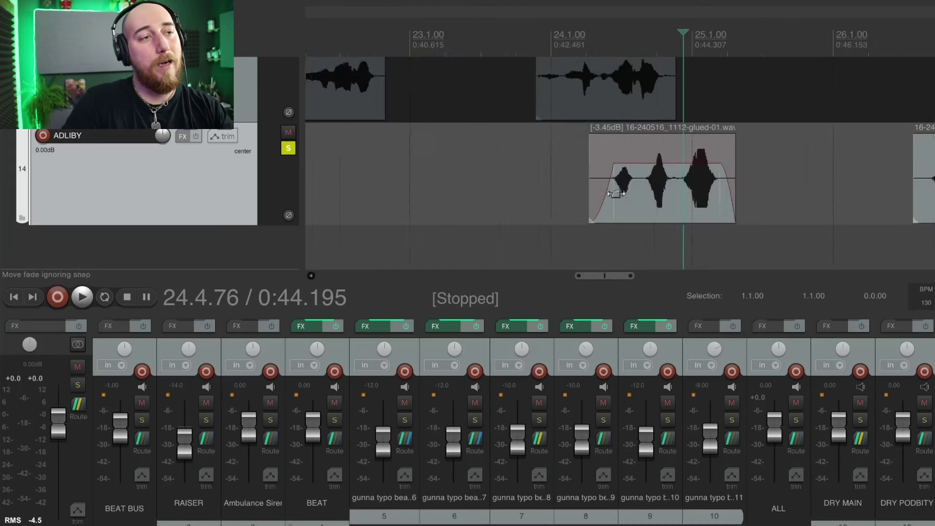
pyautogui.moveTo(678, 162); pyautogui.dragTo(679, 174)
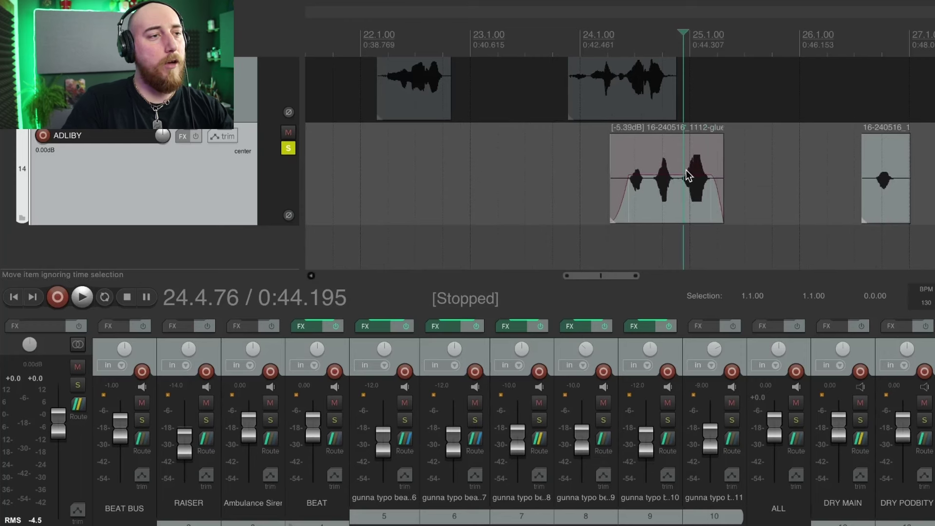
# Step: Lower the item volume of the last ADLIBY clip, starting just before 38.2, to -2.43 dB
pyautogui.scroll(-3, 688, 176)
pyautogui.scroll(-3, 754, 208)
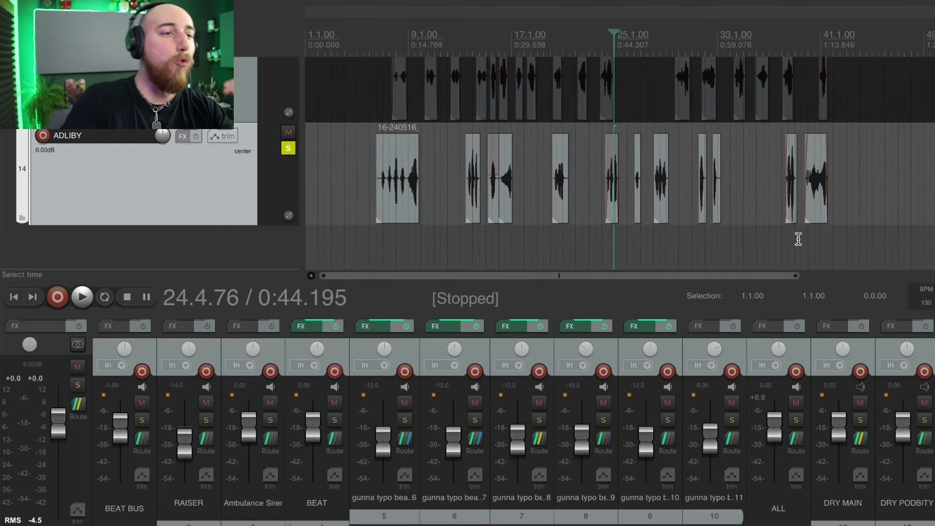
pyautogui.scroll(5, 785, 233)
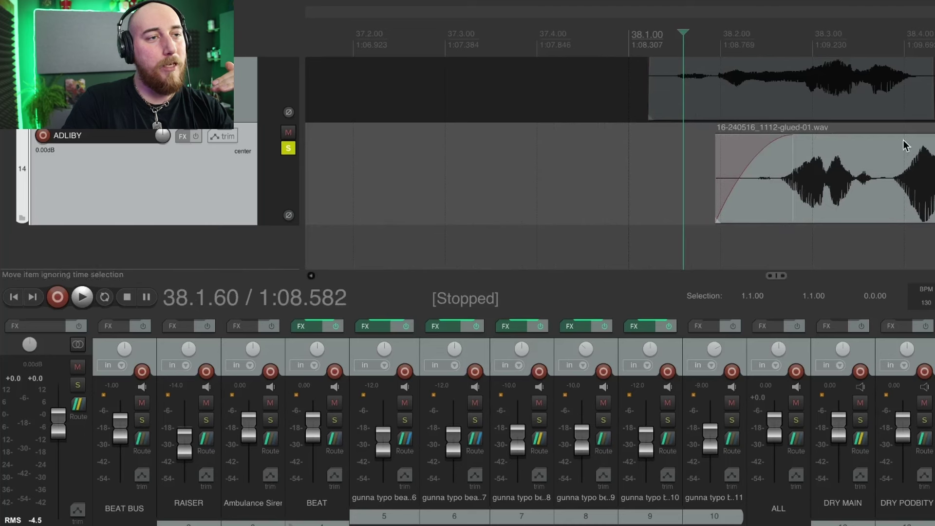
pyautogui.click(908, 141)
pyautogui.click(909, 133)
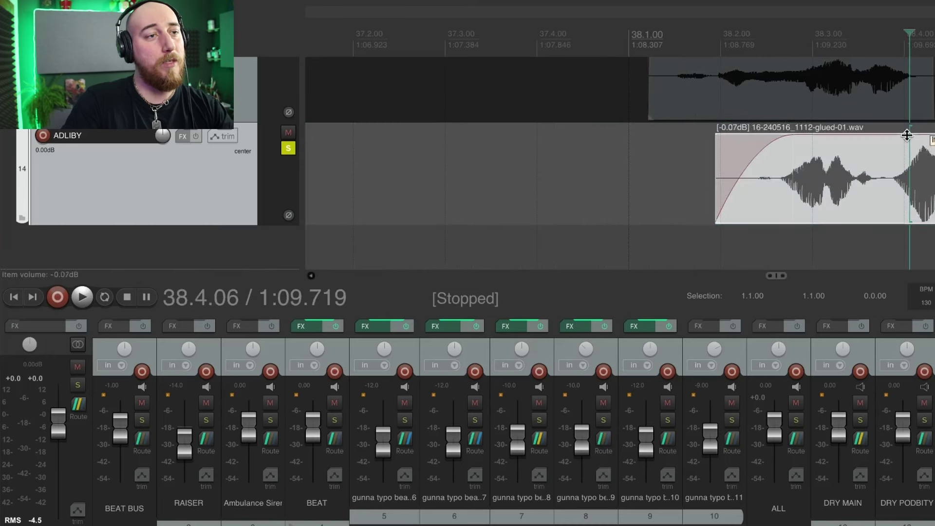
pyautogui.moveTo(907, 135); pyautogui.dragTo(907, 155)
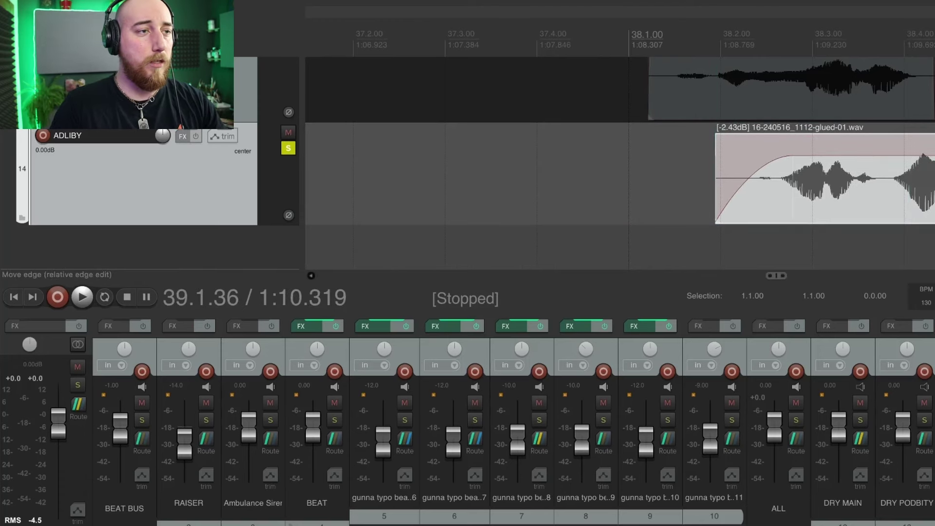
# Step: Give the first ADLIBY clip a fade-in ending at about bar 7 and a short fade-out from about 9.2
pyautogui.scroll(-10, 819, 211)
pyautogui.click(763, 223)
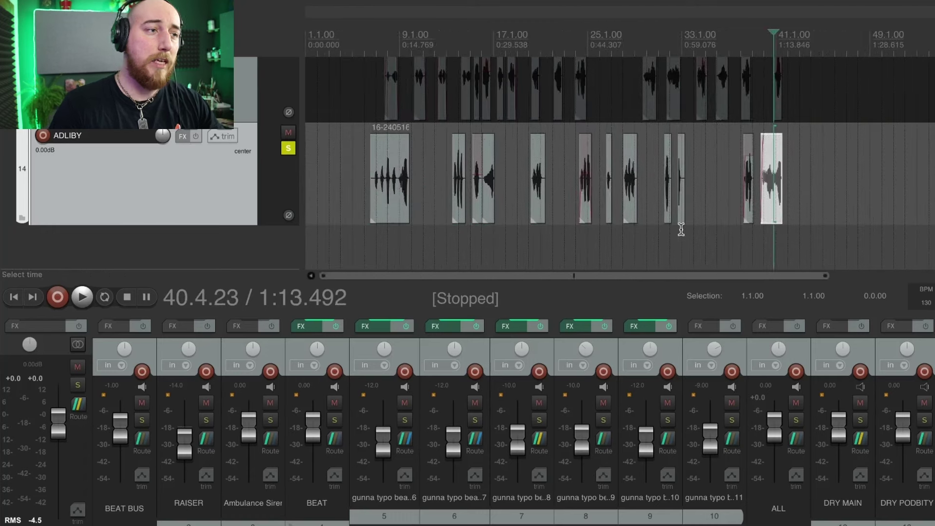
pyautogui.click(489, 232)
pyautogui.scroll(6, 609, 232)
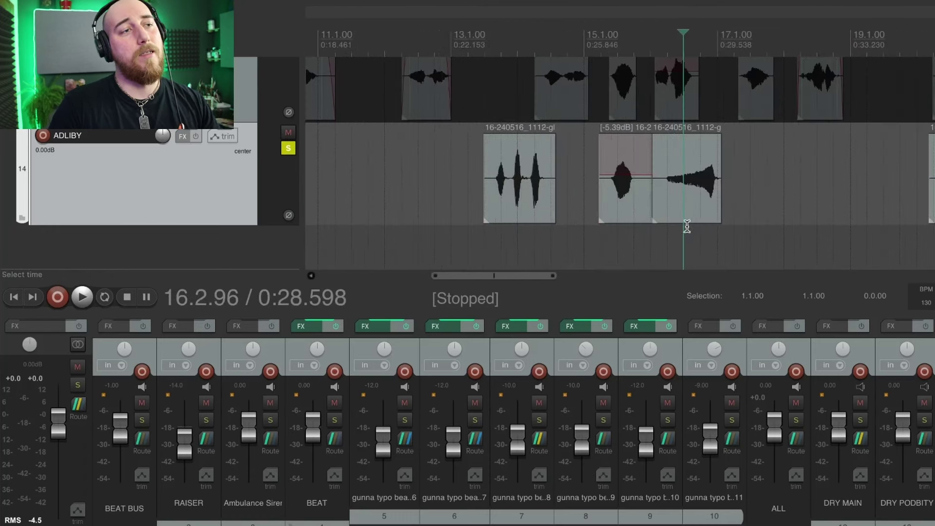
pyautogui.scroll(1, 696, 228)
pyautogui.scroll(-2, 697, 228)
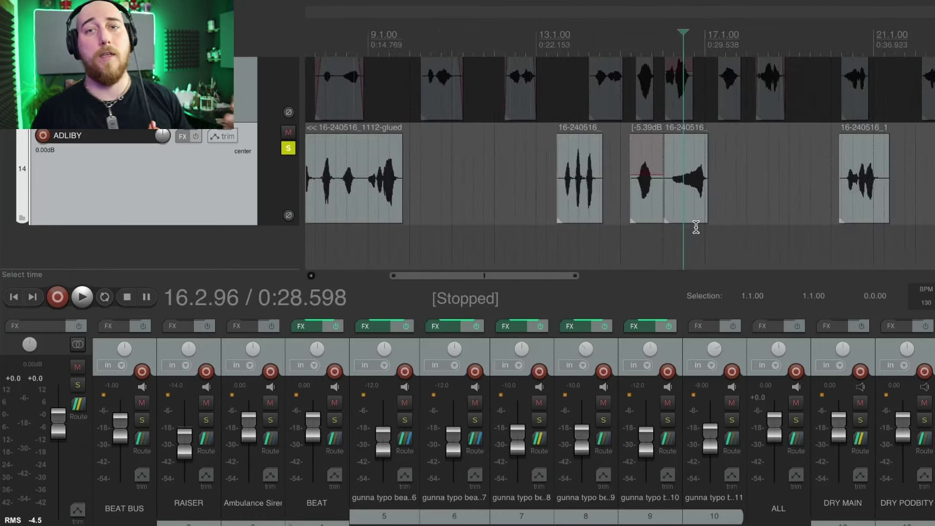
pyautogui.scroll(-2, 696, 227)
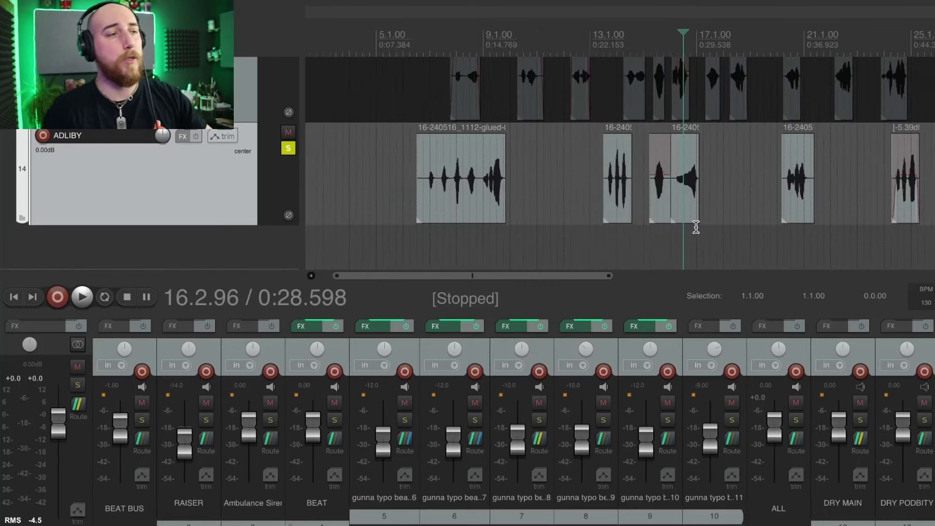
pyautogui.moveTo(415, 138); pyautogui.dragTo(433, 138)
pyautogui.moveTo(505, 139); pyautogui.dragTo(495, 138)
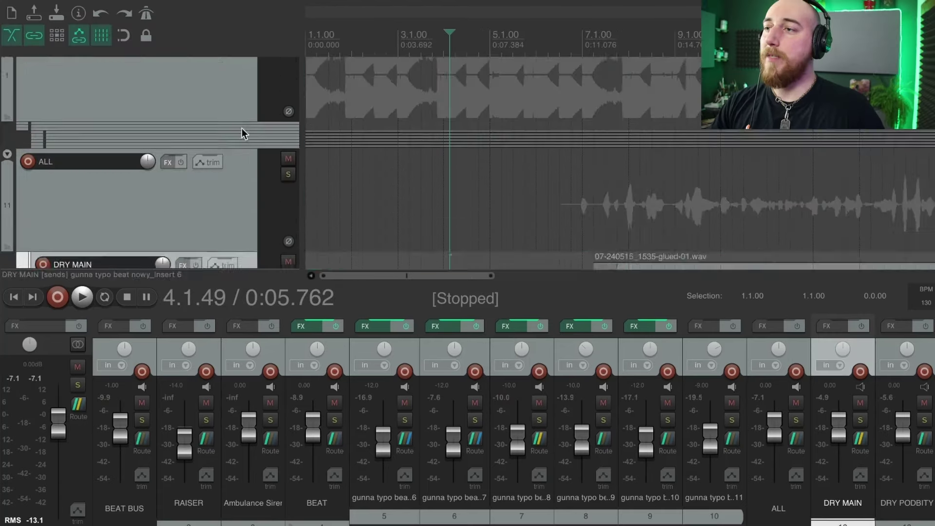
# Step: Play the full mix from the project start and reset the peak indicator of the ALL track
pyautogui.moveTo(240, 131); pyautogui.dragTo(226, 172)
pyautogui.scroll(-3, 432, 173)
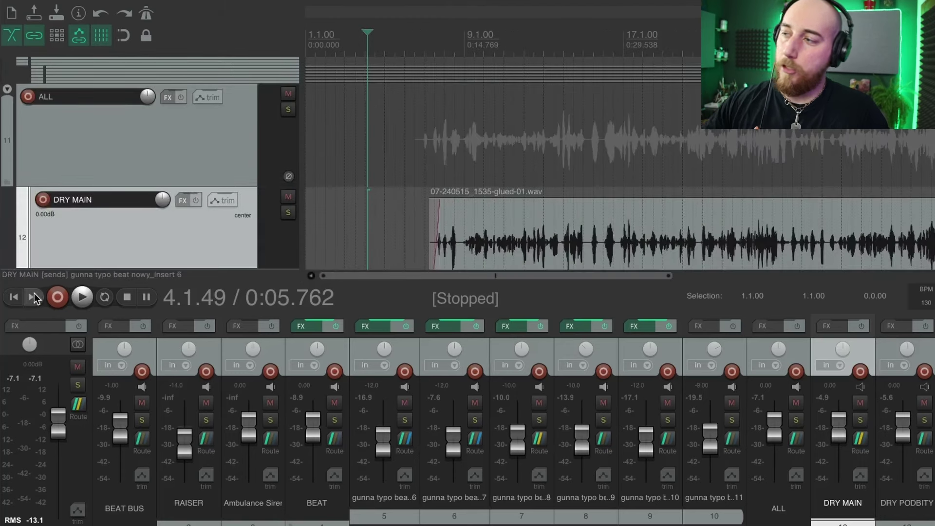
pyautogui.click(19, 296)
pyautogui.scroll(-4, 220, 165)
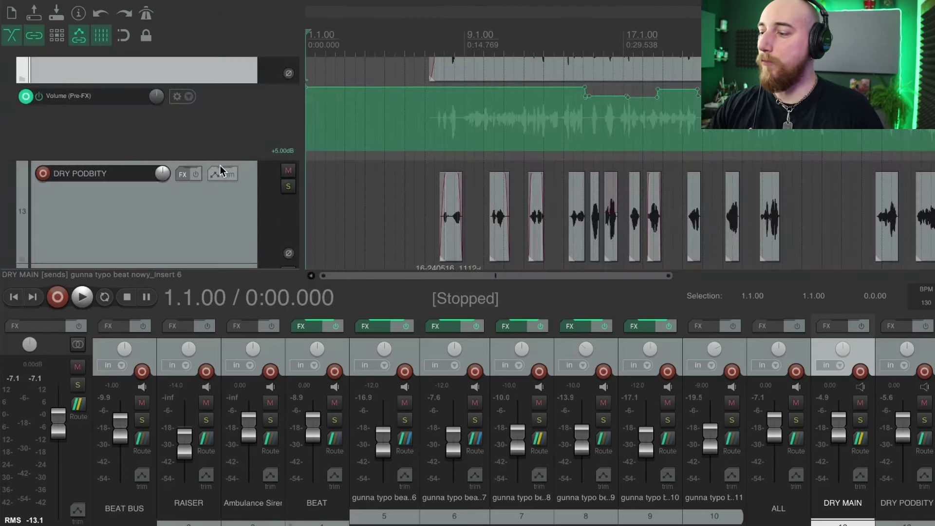
pyautogui.scroll(-4, 225, 165)
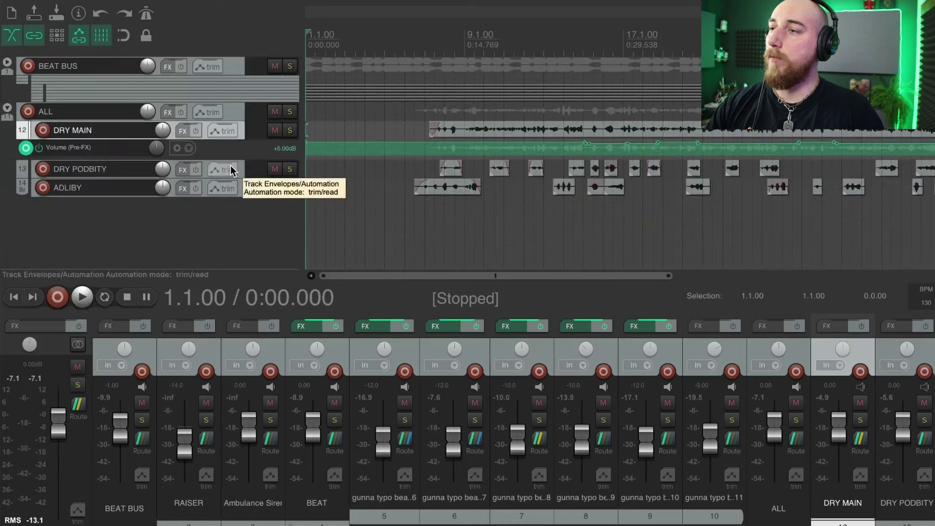
pyautogui.scroll(-1, 441, 222)
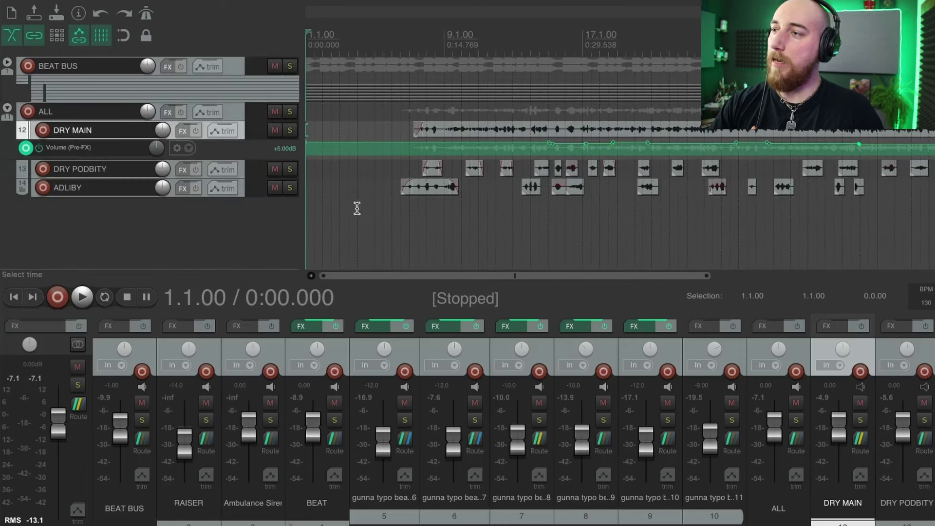
pyautogui.press('space')
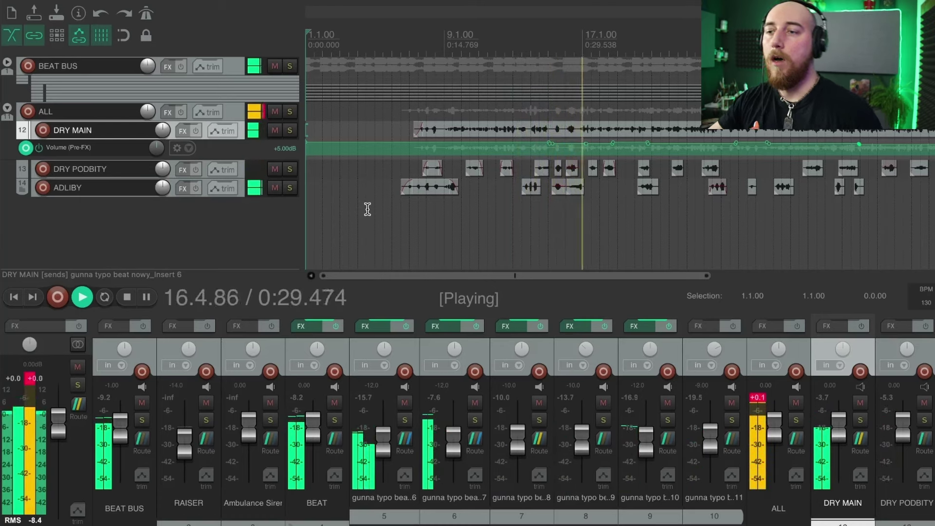
pyautogui.click(758, 398)
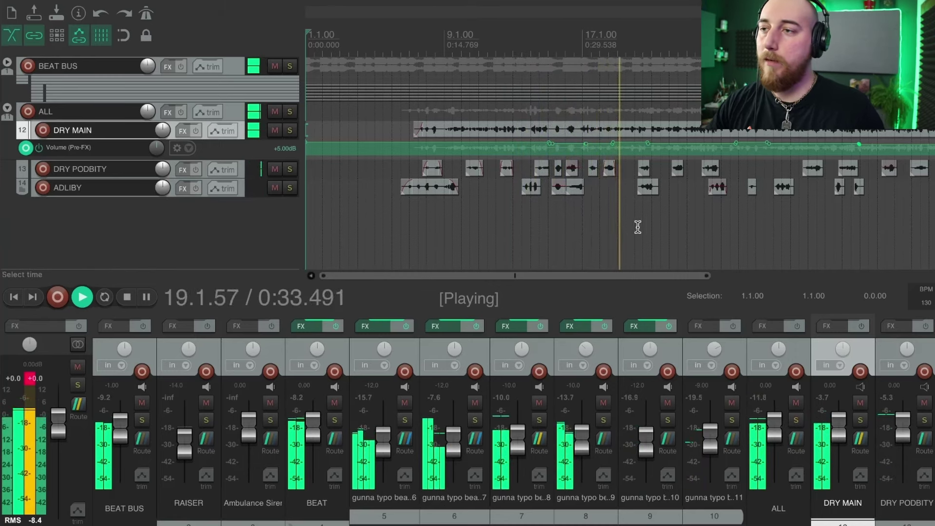
# Step: Follow the playback along the vocal clips, checking how their levels sit together, and stop it after the last clip, past bar 41
pyautogui.scroll(3, 681, 215)
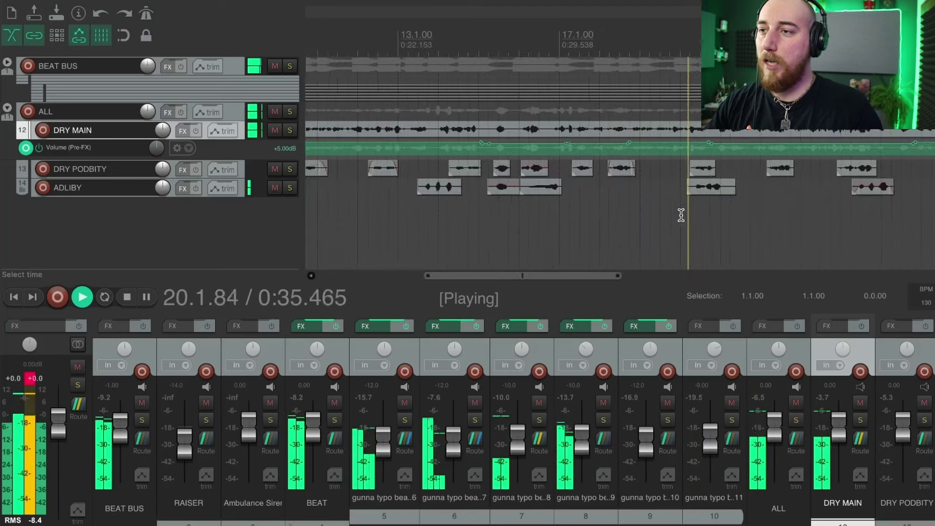
pyautogui.scroll(-3, 642, 245)
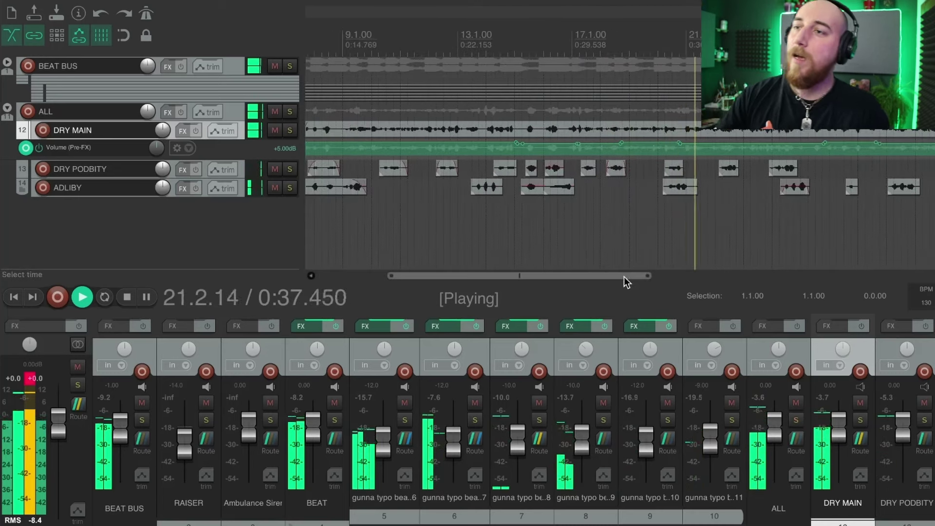
pyautogui.moveTo(624, 277); pyautogui.dragTo(665, 274)
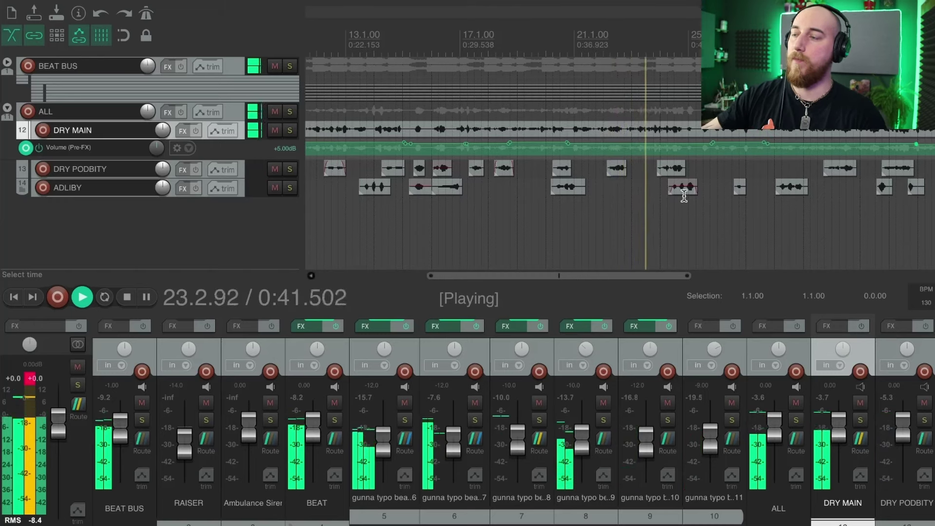
pyautogui.moveTo(638, 276); pyautogui.dragTo(670, 277)
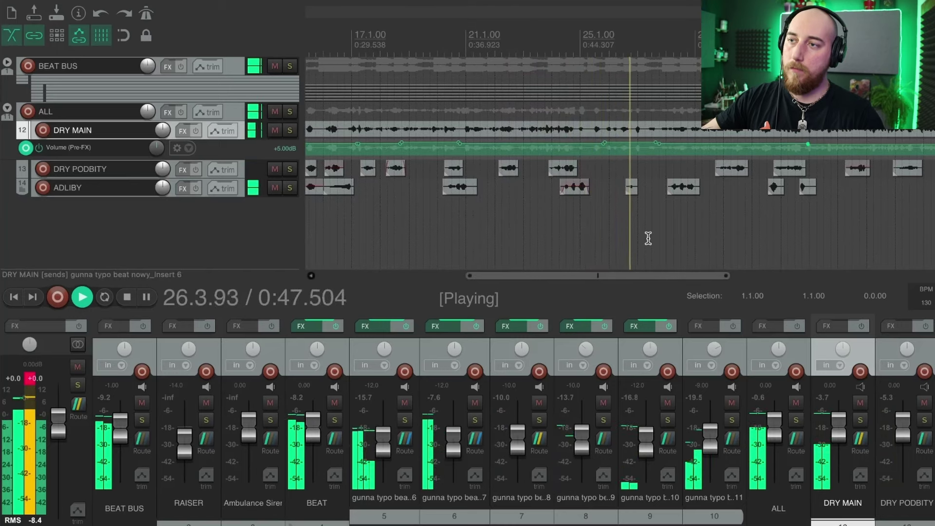
pyautogui.moveTo(614, 276); pyautogui.dragTo(641, 277)
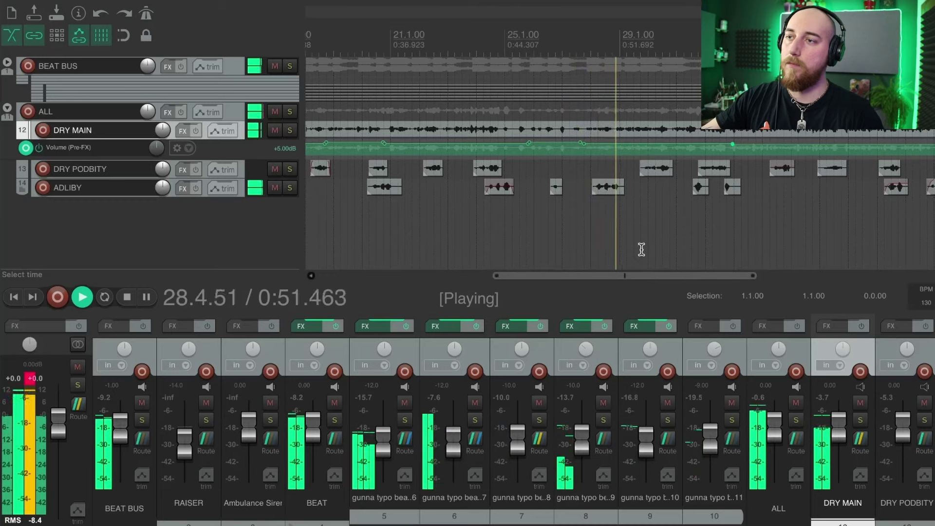
pyautogui.moveTo(642, 273); pyautogui.dragTo(670, 274)
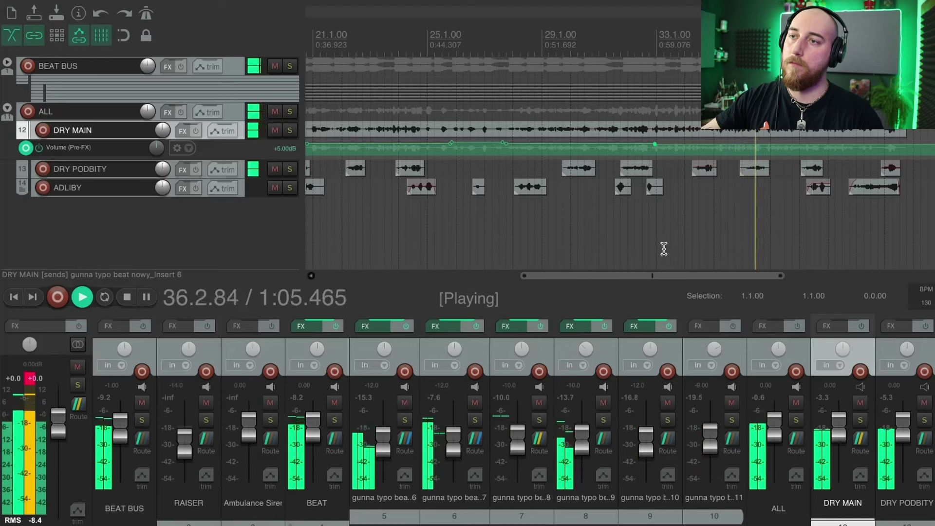
pyautogui.moveTo(664, 275); pyautogui.dragTo(732, 272)
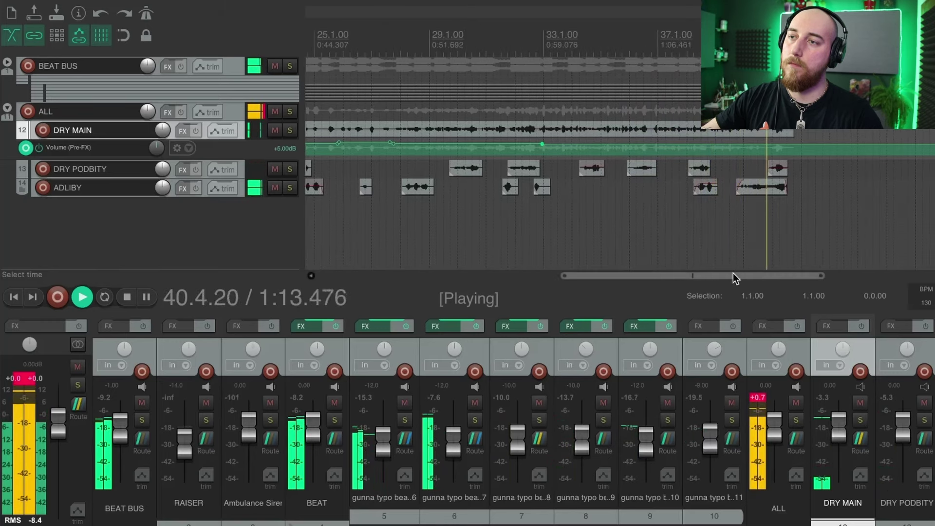
pyautogui.scroll(-5, 727, 237)
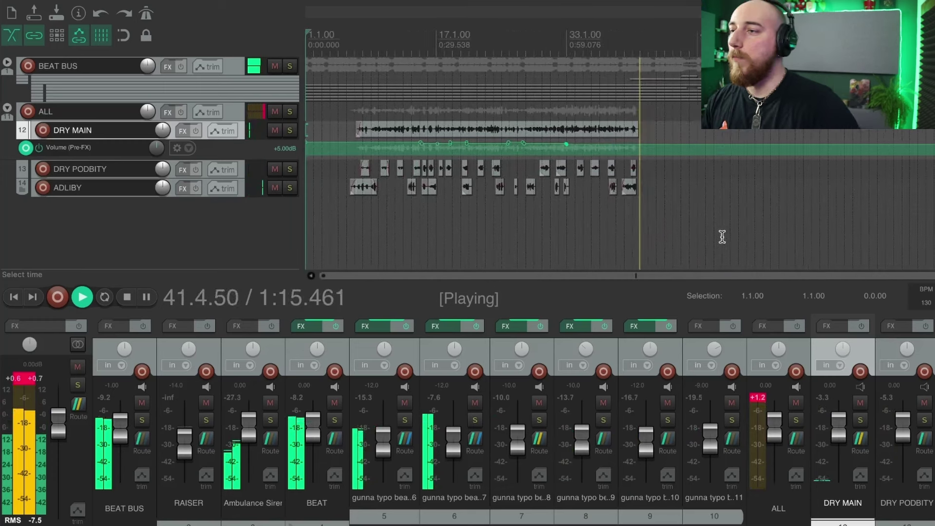
pyautogui.press('space')
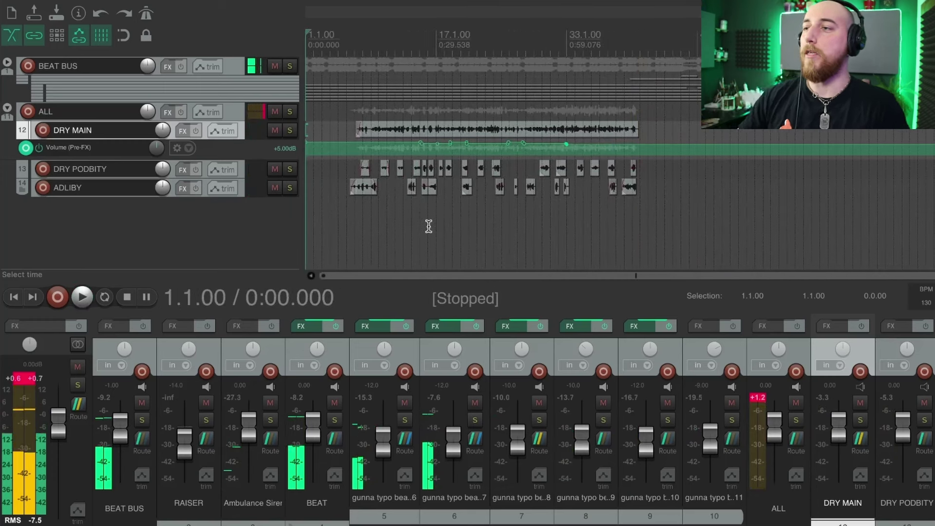
pyautogui.click(430, 227)
pyautogui.scroll(2, 314, 173)
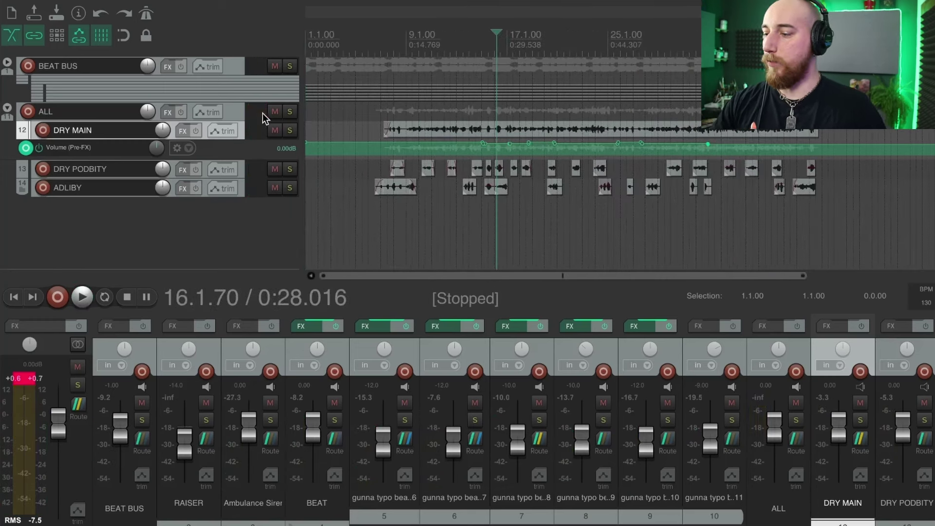
pyautogui.scroll(2, 223, 165)
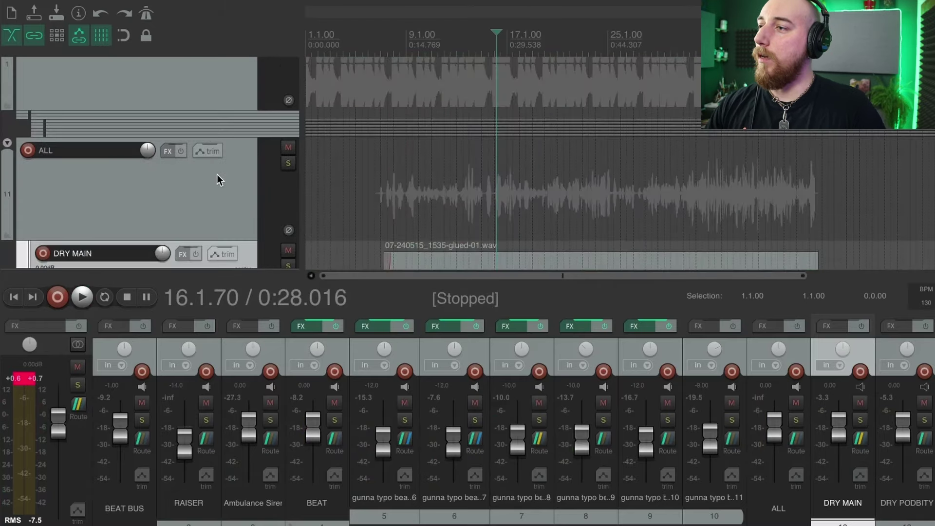
pyautogui.scroll(-2, 217, 174)
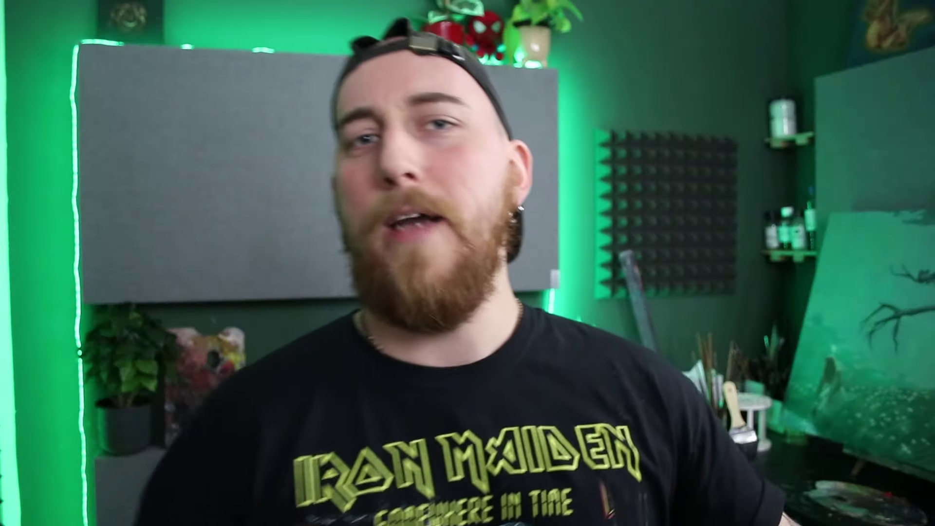